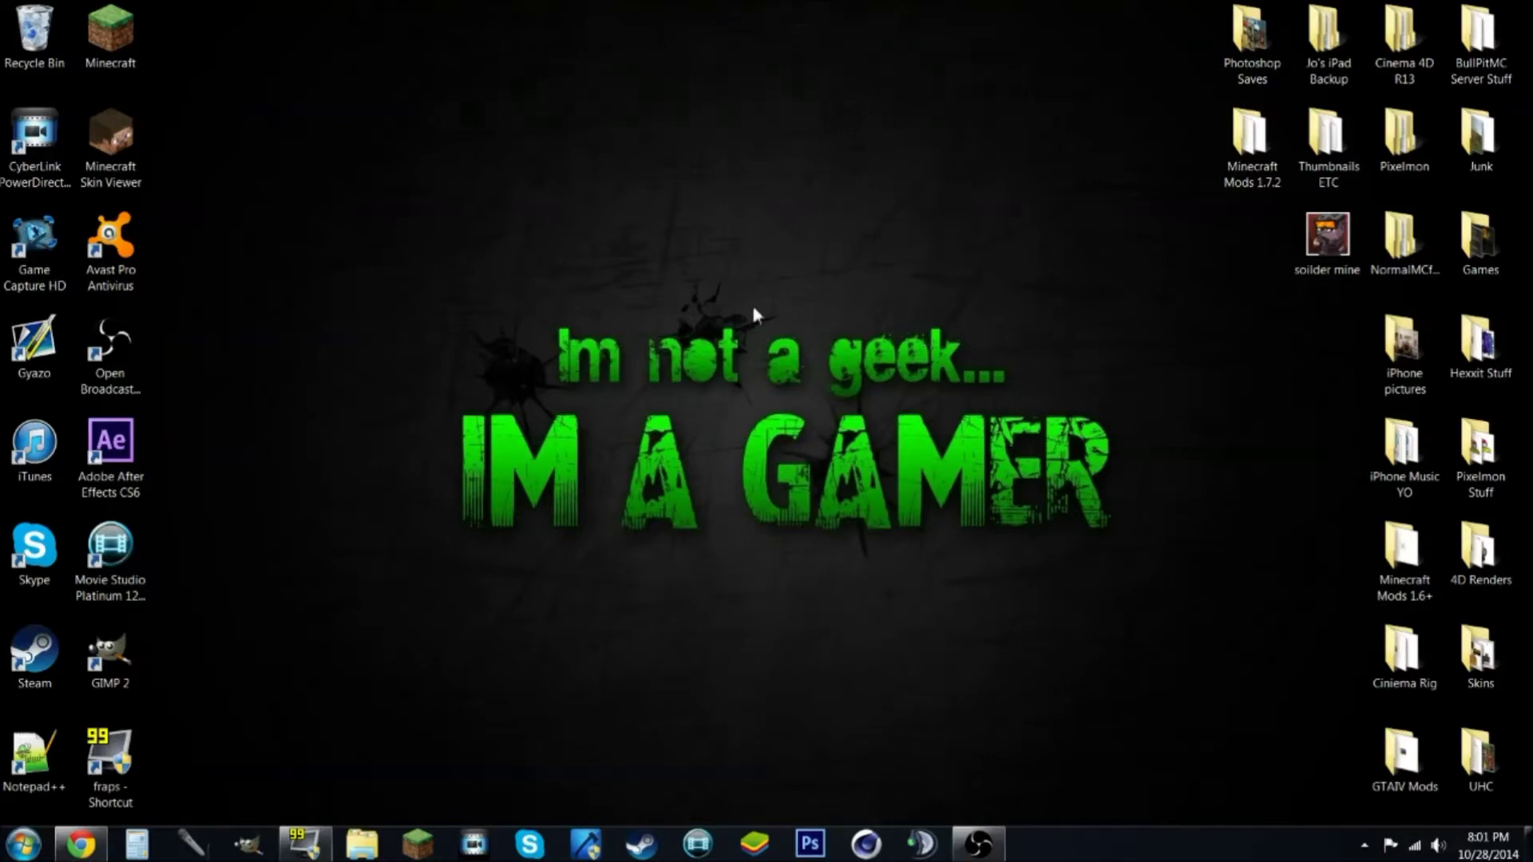
Start the Minecraft Launcher from the desktop.
mouse_move(440, 291)
left_mouse_down()
mouse_move(926, 411)
mouse_move(1058, 495)
mouse_move(1142, 587)
left_mouse_up()
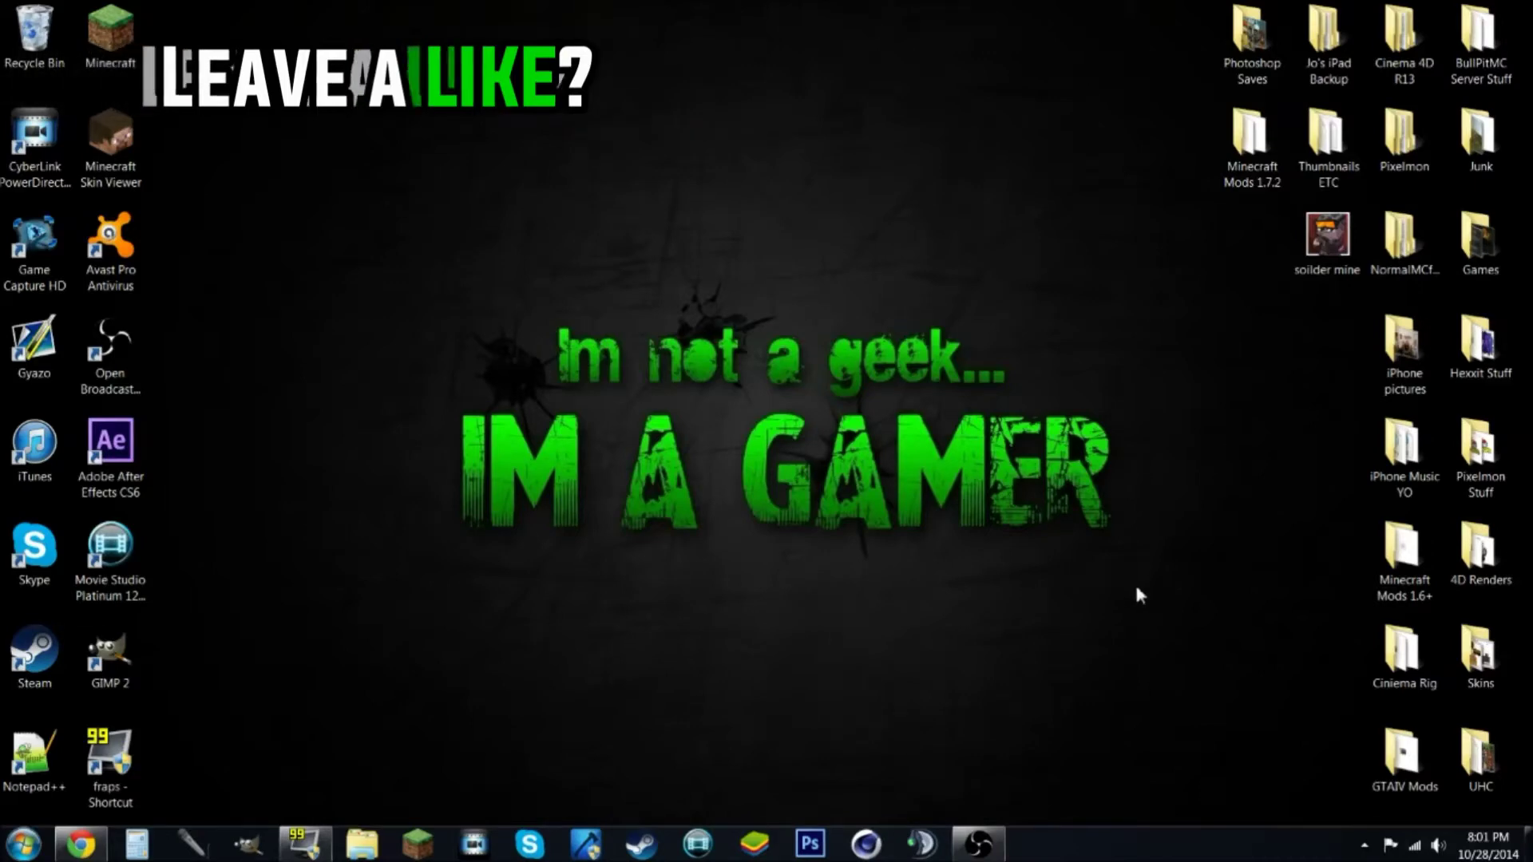
mouse_move(1128, 570)
left_mouse_down()
mouse_move(1020, 471)
mouse_move(592, 323)
mouse_move(446, 308)
mouse_move(468, 309)
left_mouse_up()
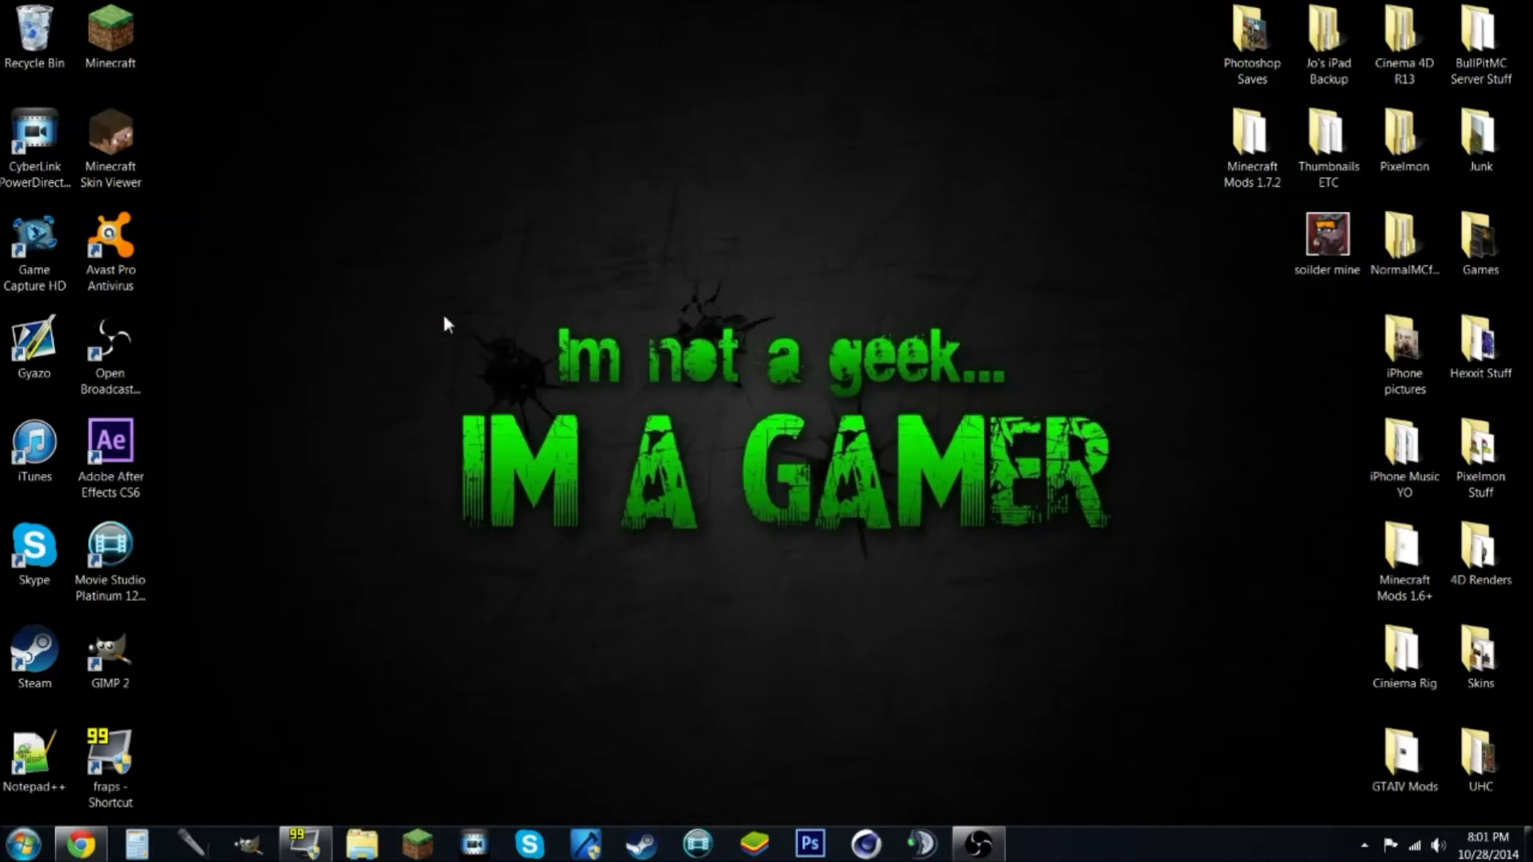
mouse_move(445, 317)
left_mouse_down()
mouse_move(1070, 484)
mouse_move(1140, 562)
left_mouse_up()
mouse_move(1117, 549)
left_mouse_down()
mouse_move(757, 348)
mouse_move(460, 316)
left_mouse_up()
mouse_move(472, 533)
left_mouse_down()
mouse_move(1071, 387)
mouse_move(1123, 323)
left_mouse_up()
double_click(134, 44)
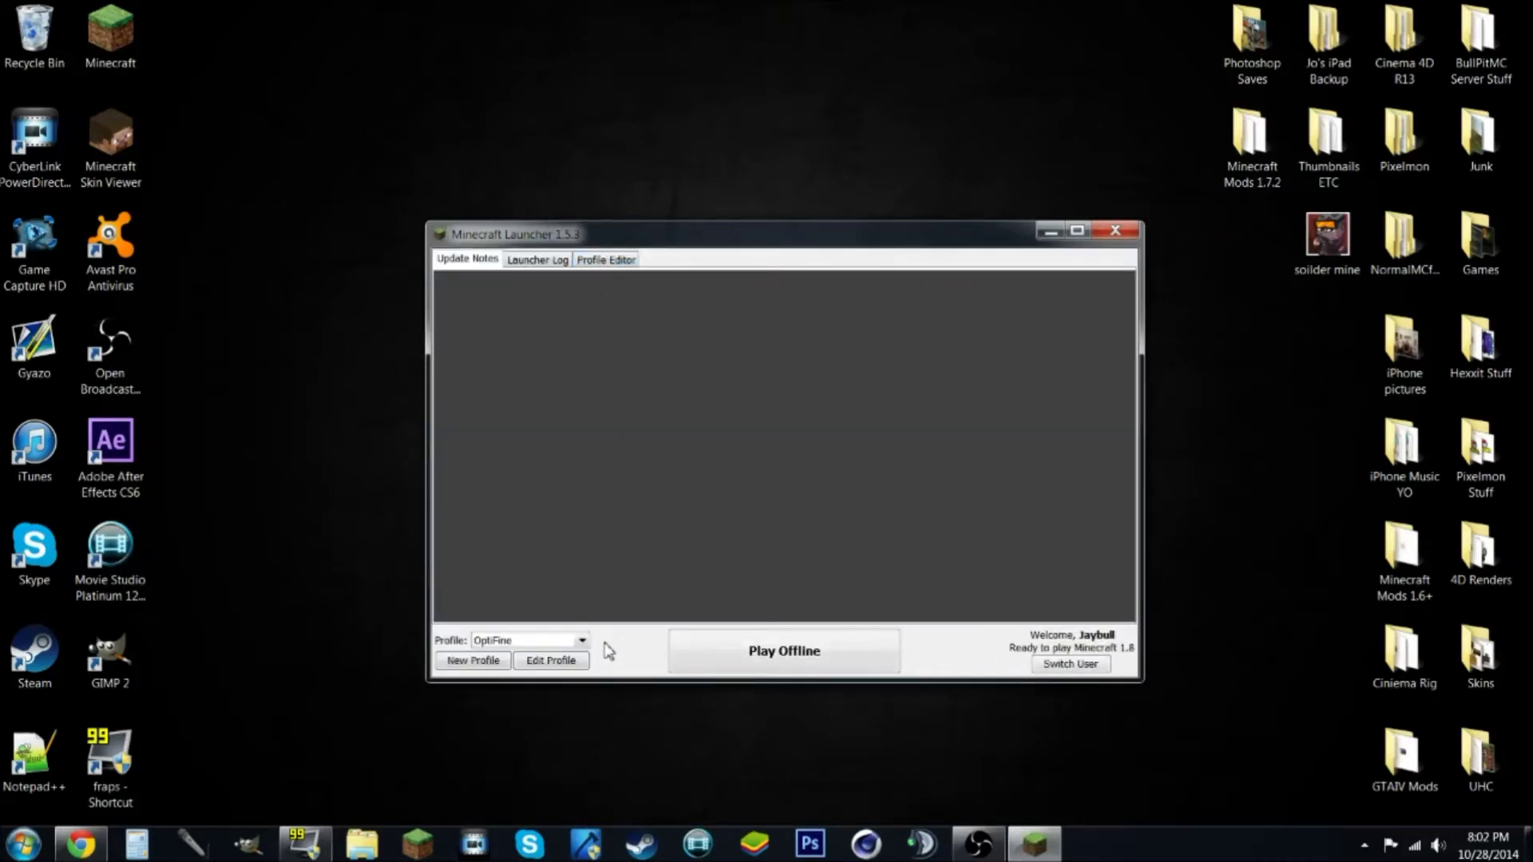
Select the Jaybull profile and open its profile editor.
left_click(554, 642)
left_click(543, 667)
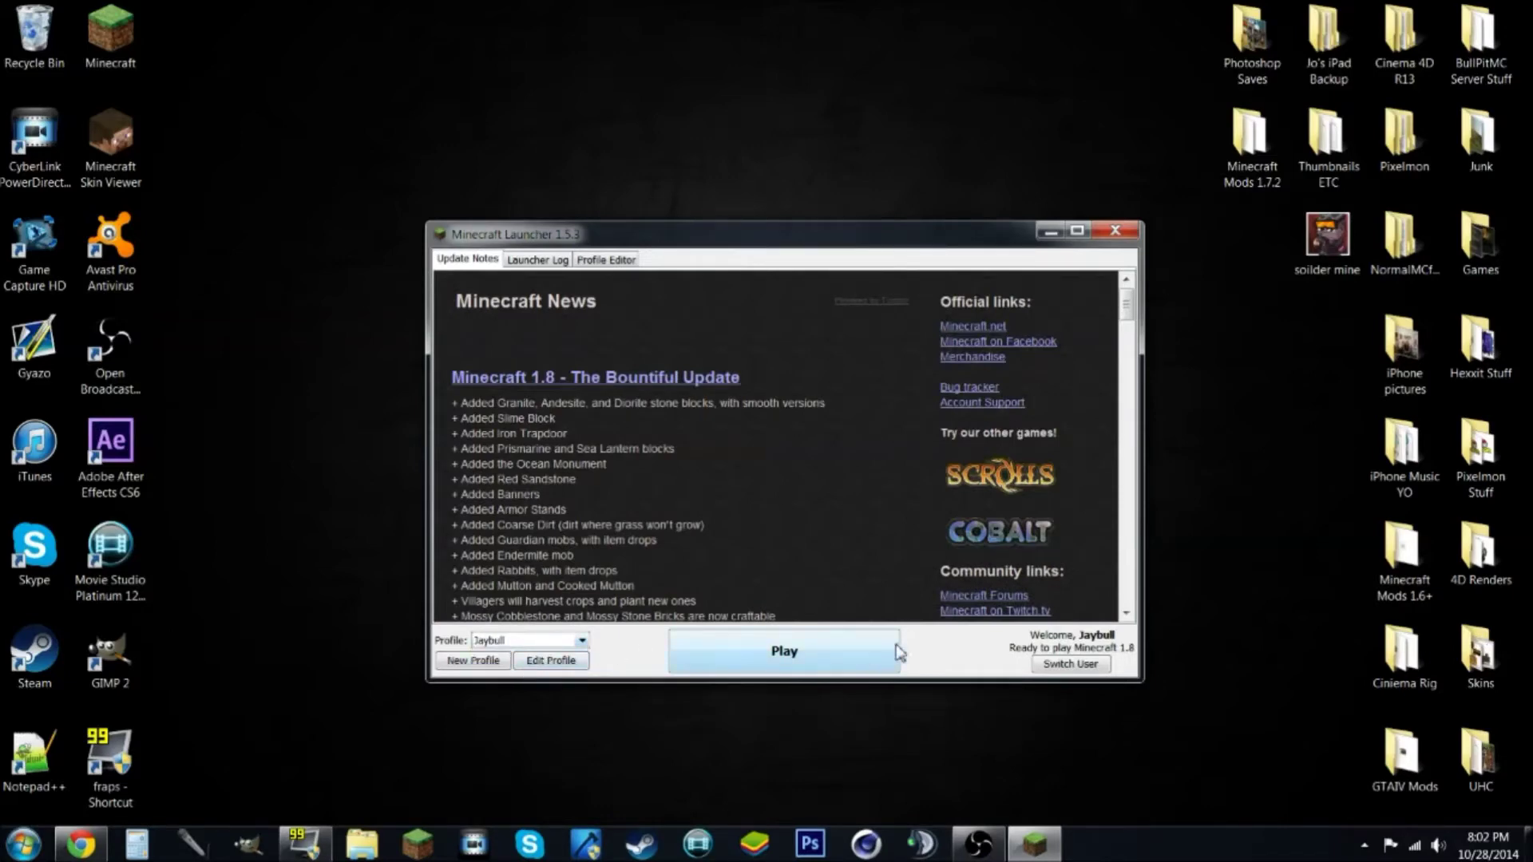
left_click(547, 644)
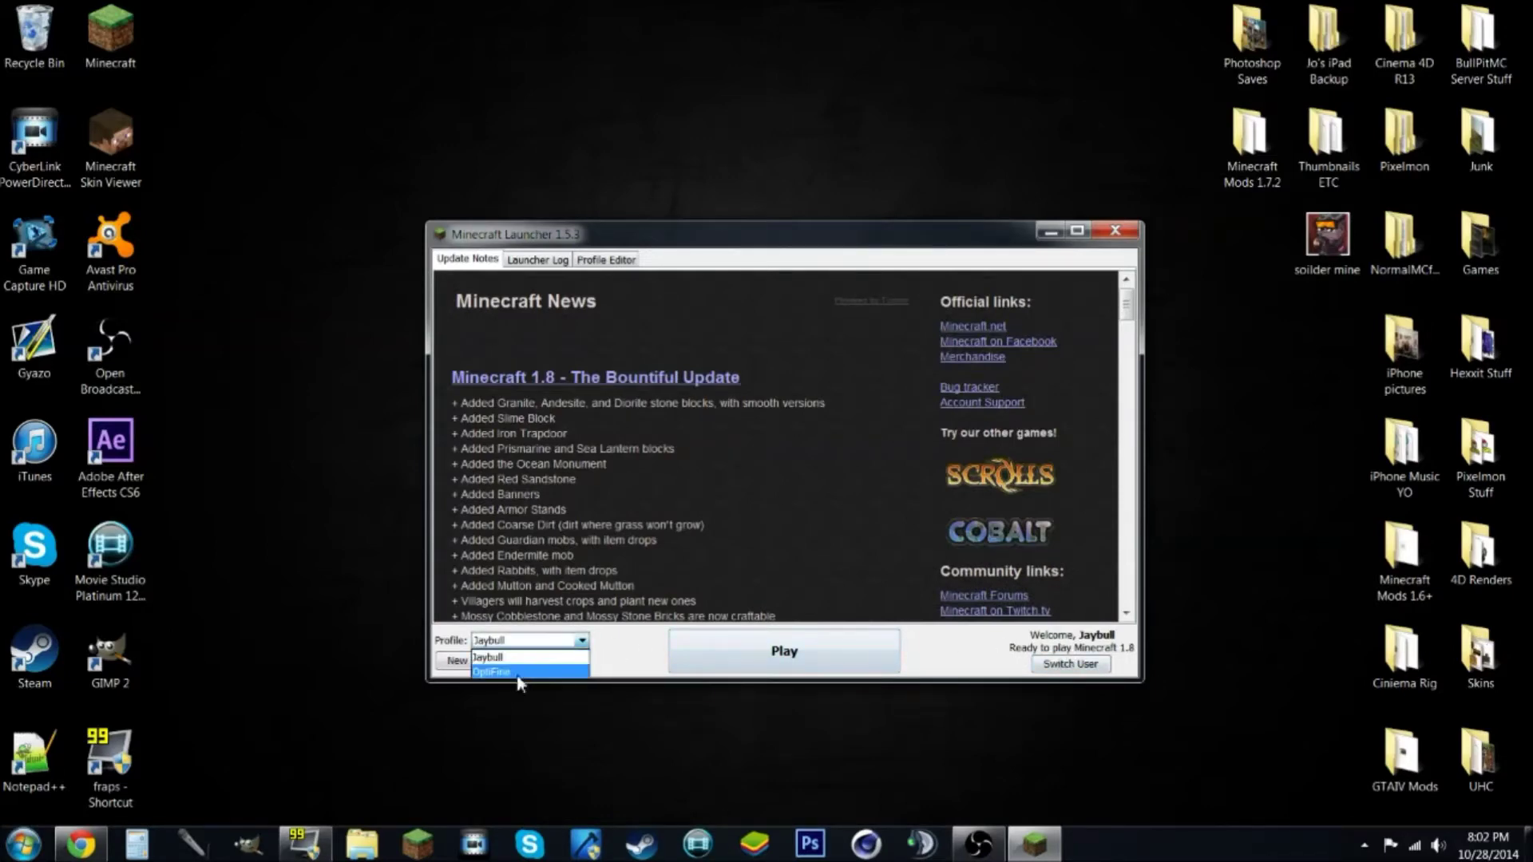
left_click(514, 679)
left_click(582, 640)
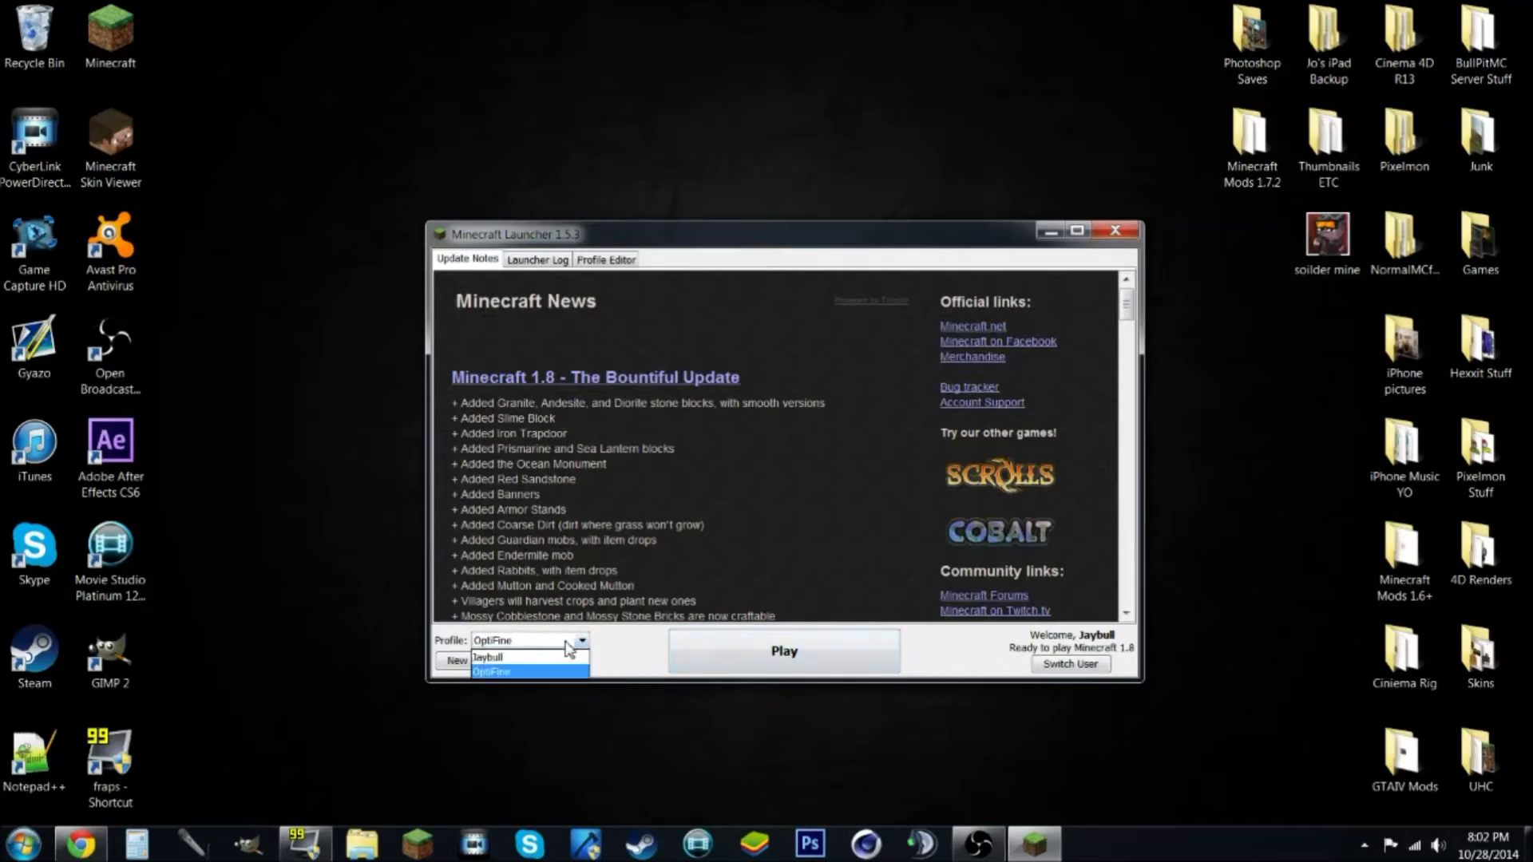
left_click(543, 658)
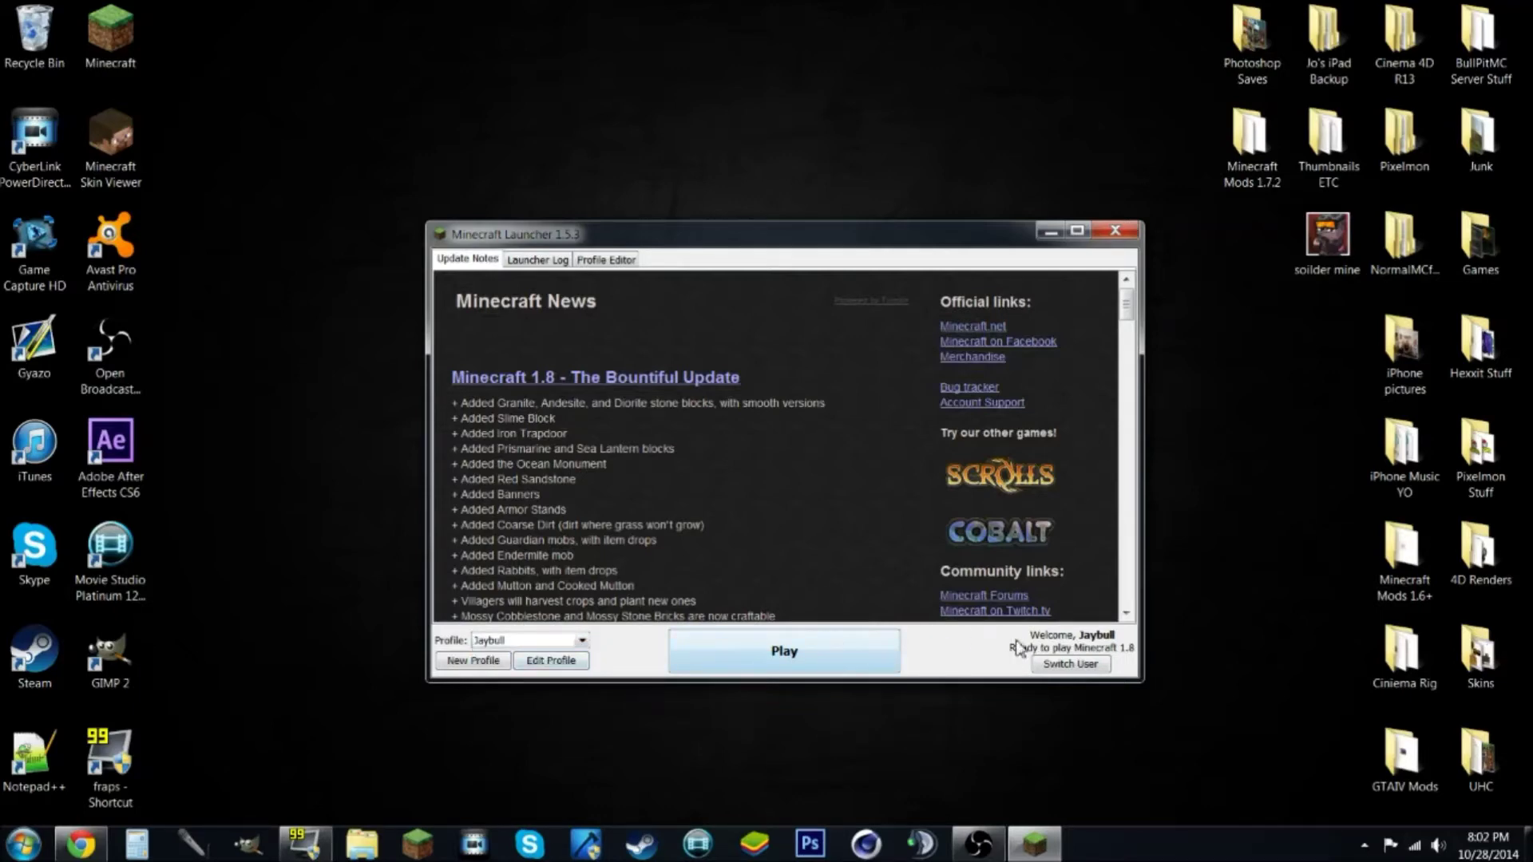
left_click(551, 661)
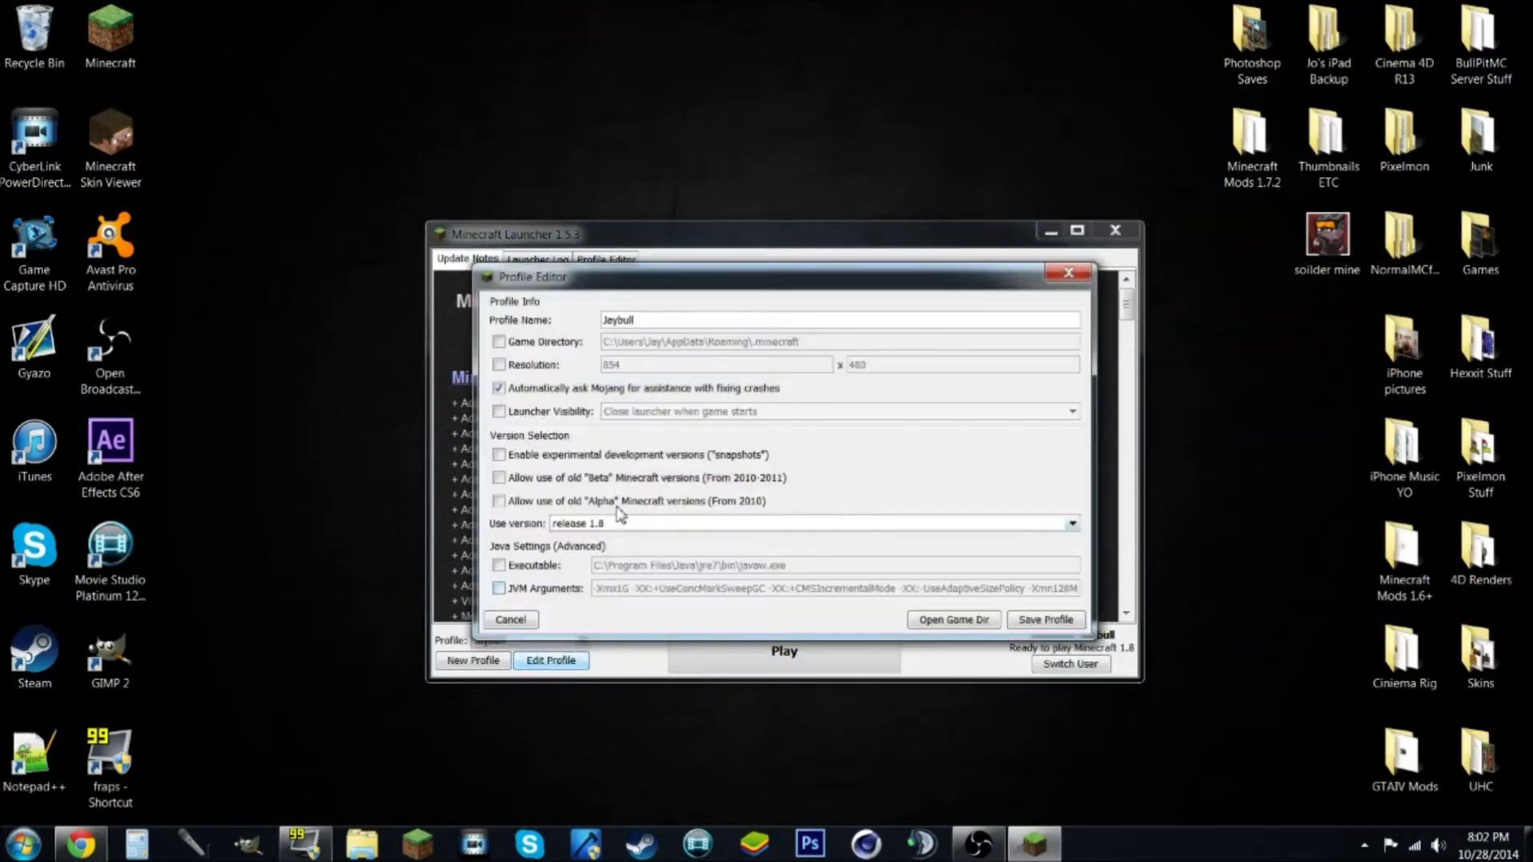
Set the Jaybull profile's version to release 1.8, save it, and launch the game.
left_click(603, 528)
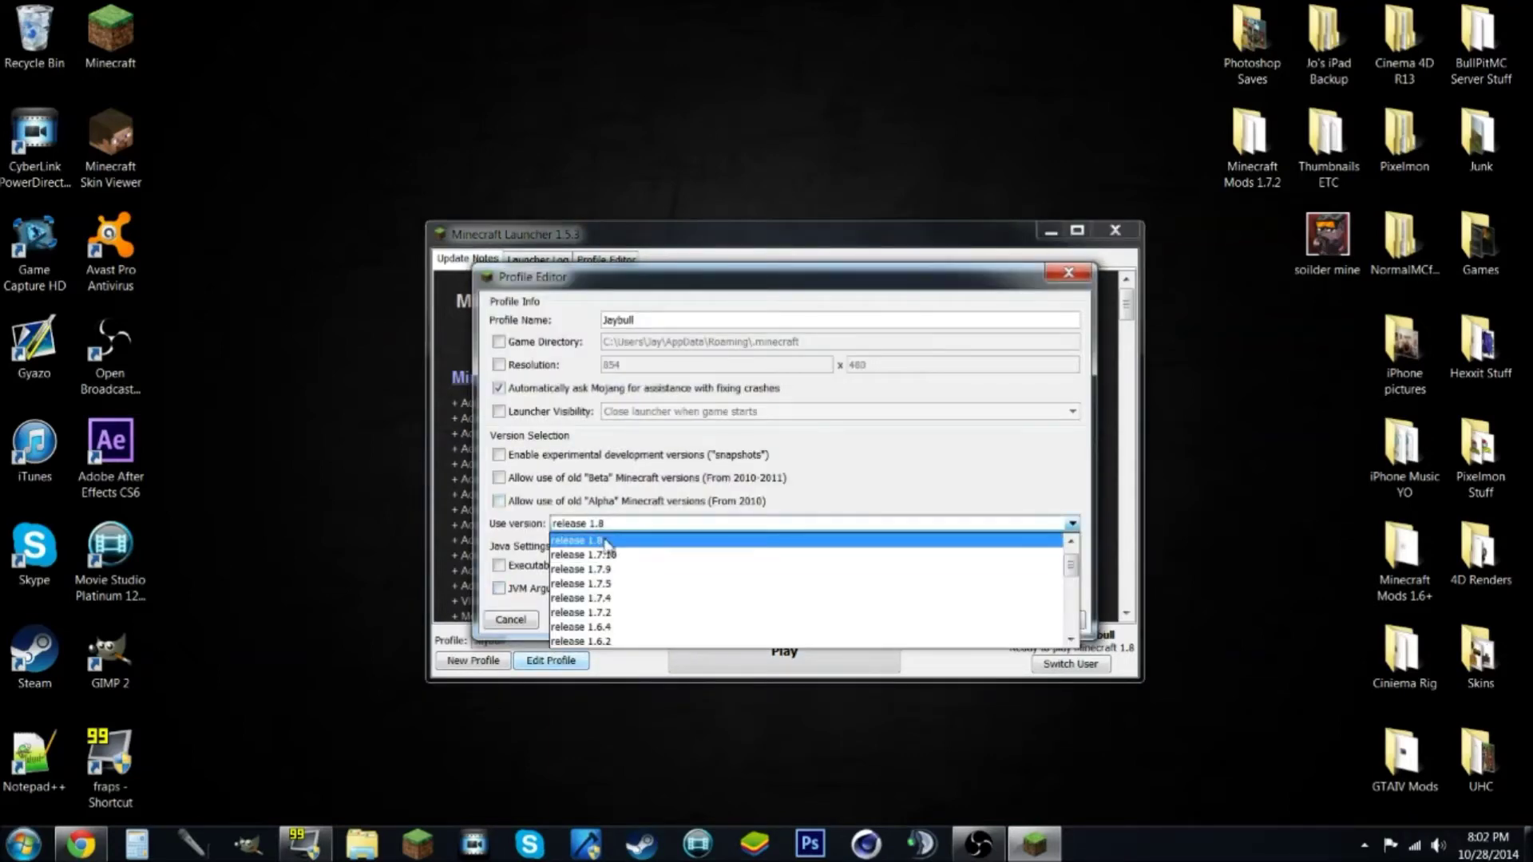
left_click(623, 543)
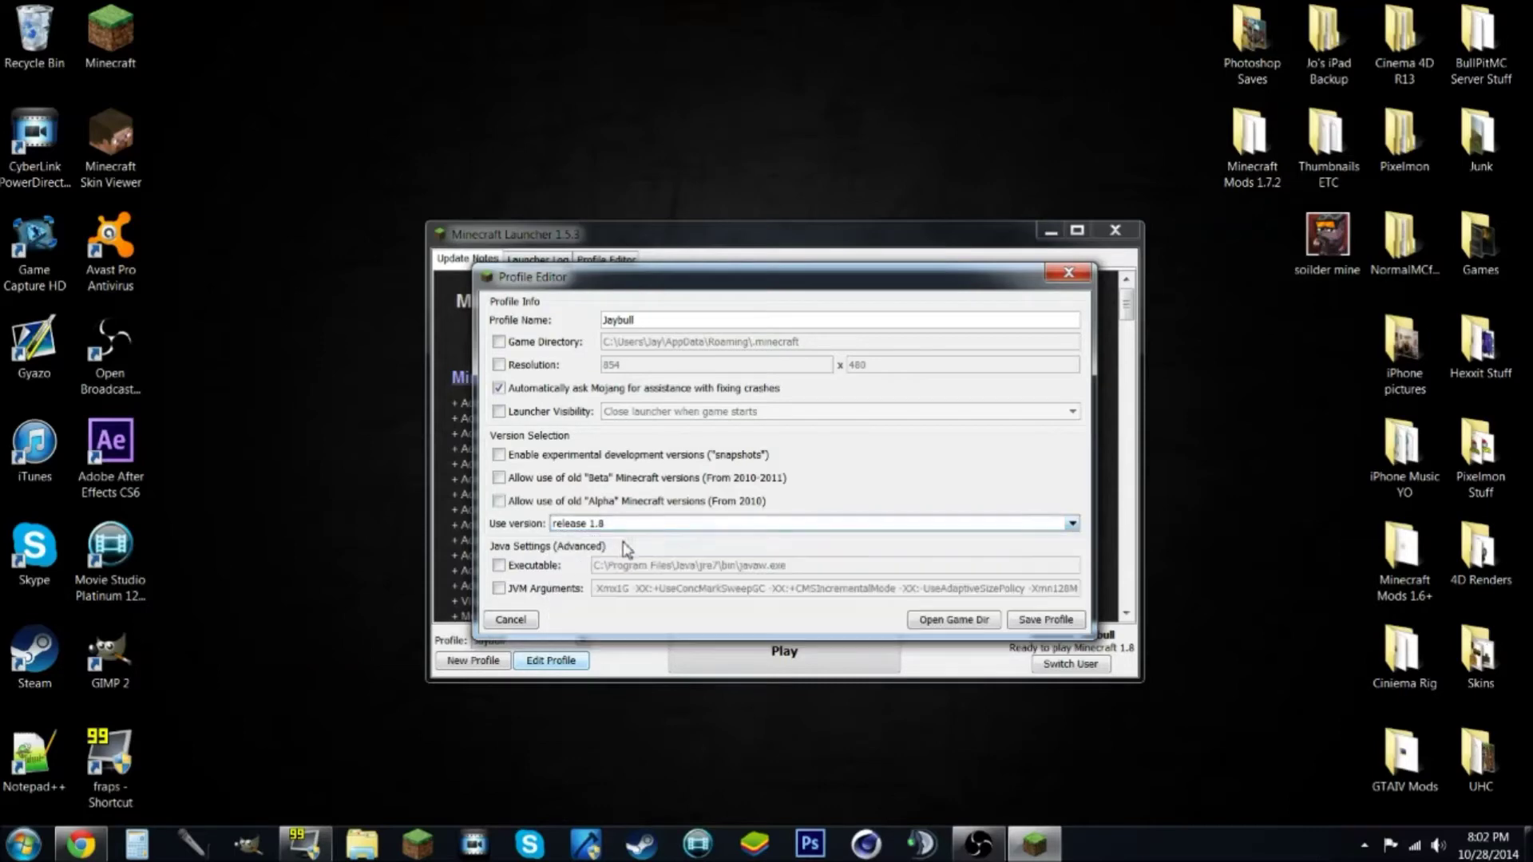
left_click(655, 526)
scroll(1073, 569, "up", 1)
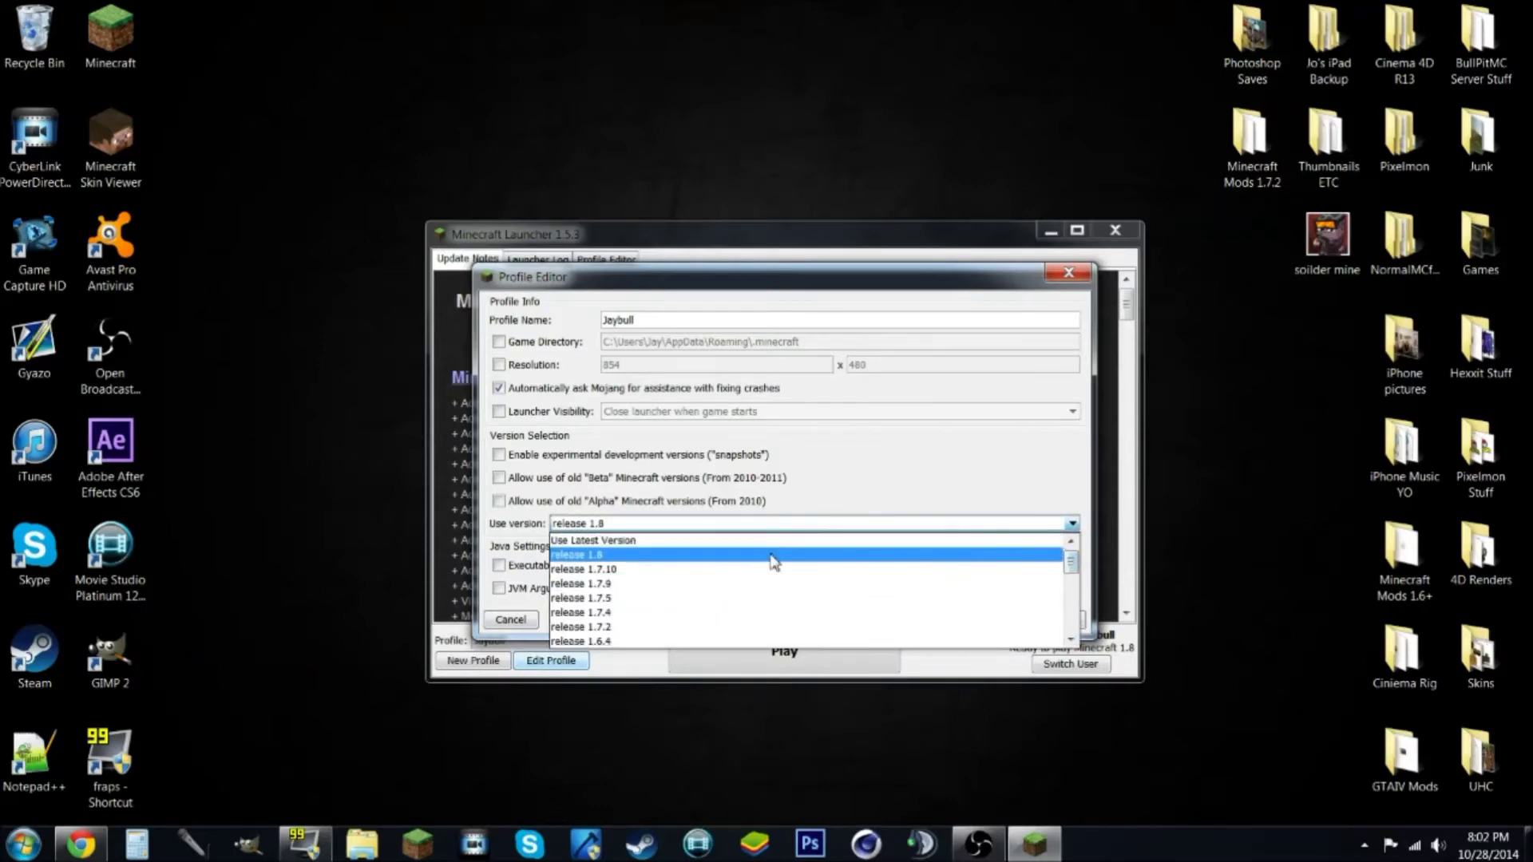
left_click(708, 543)
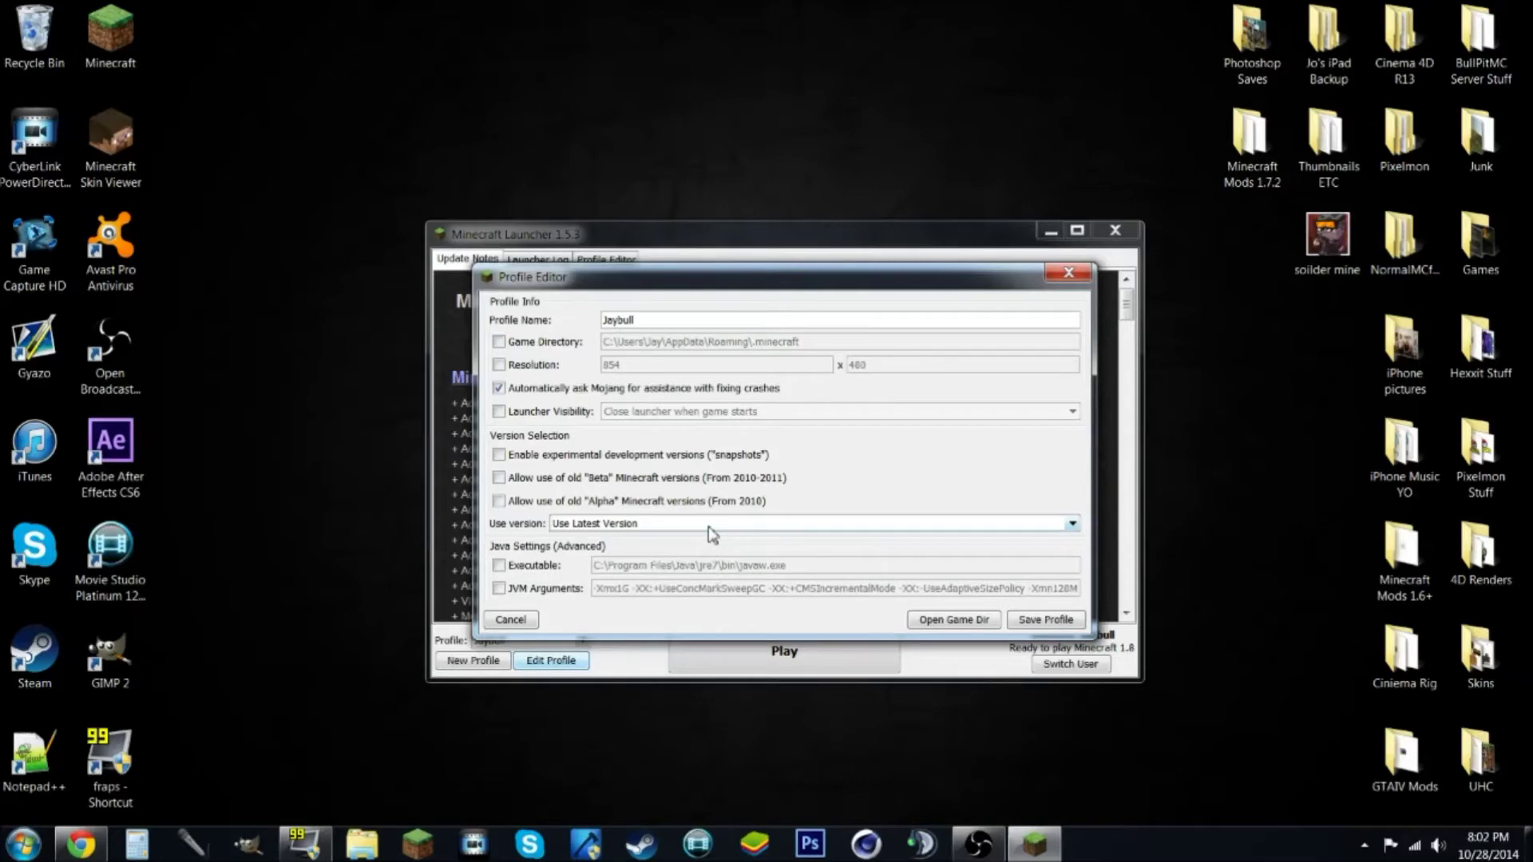
left_click(713, 527)
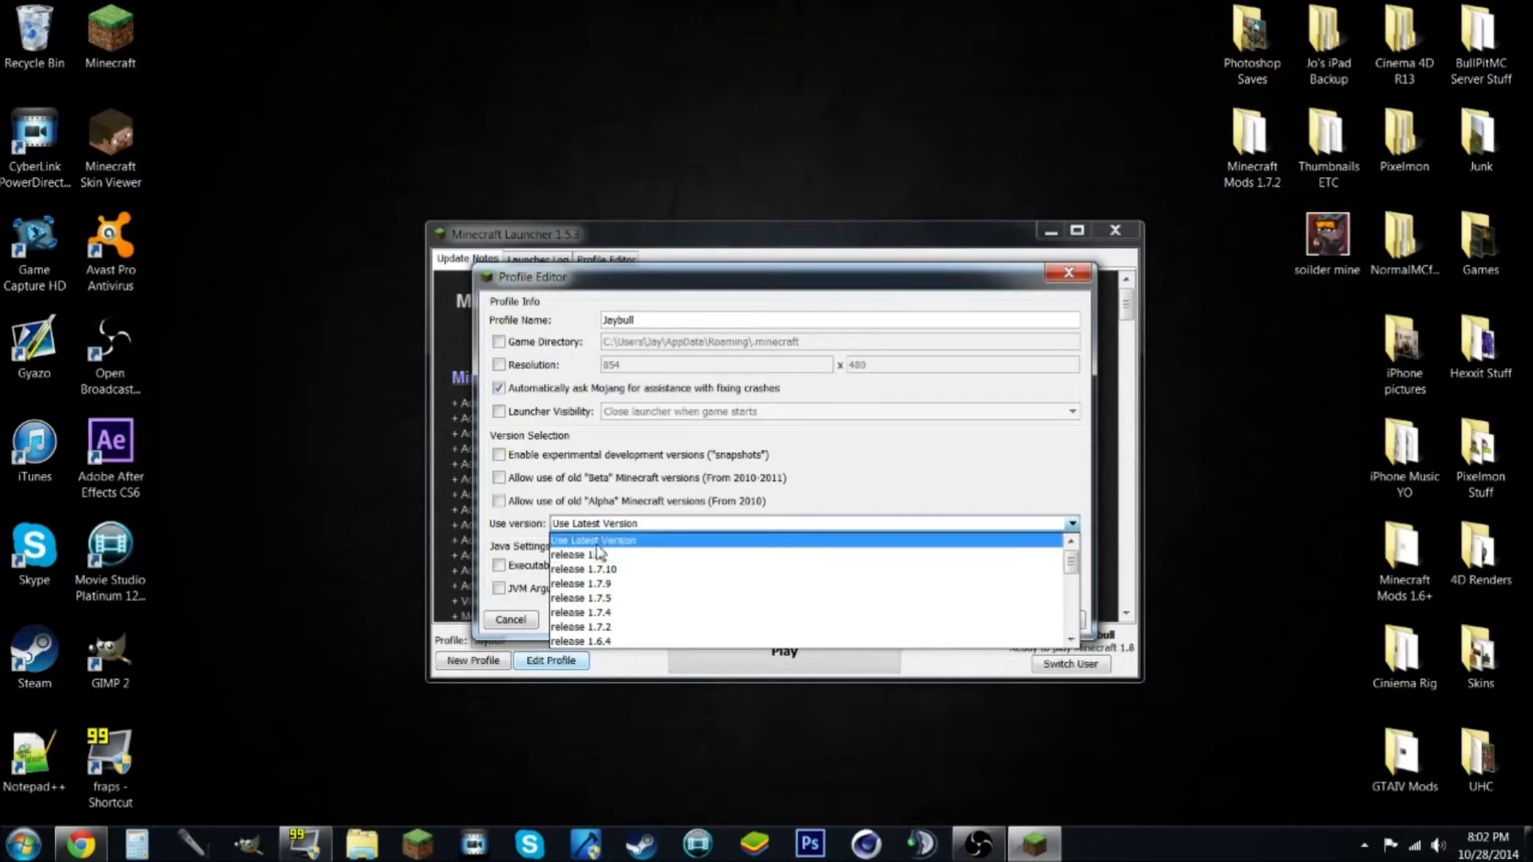
left_click(620, 540)
left_click(619, 528)
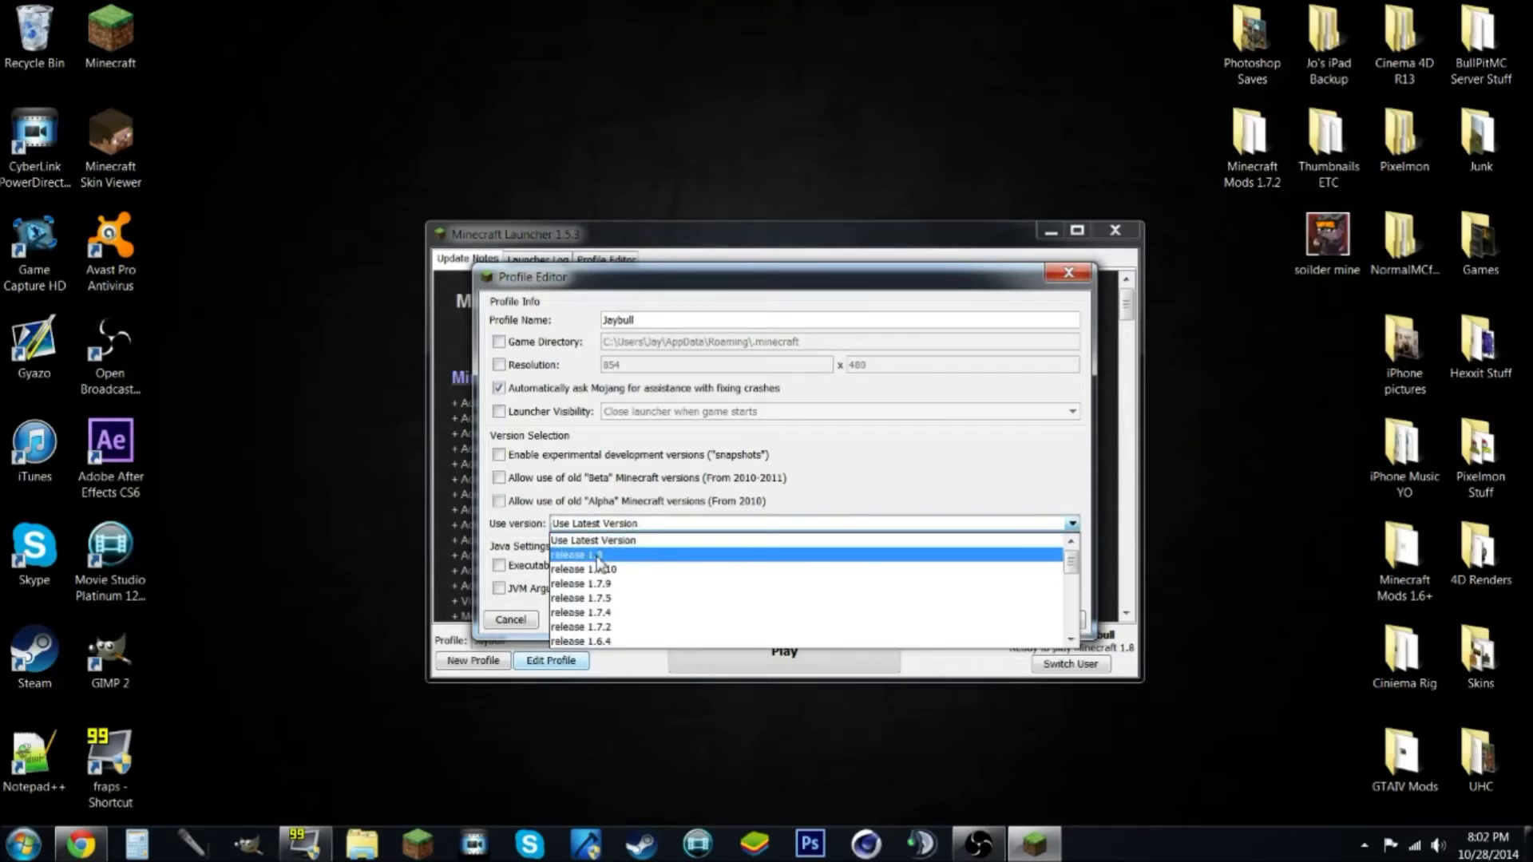
left_click(599, 556)
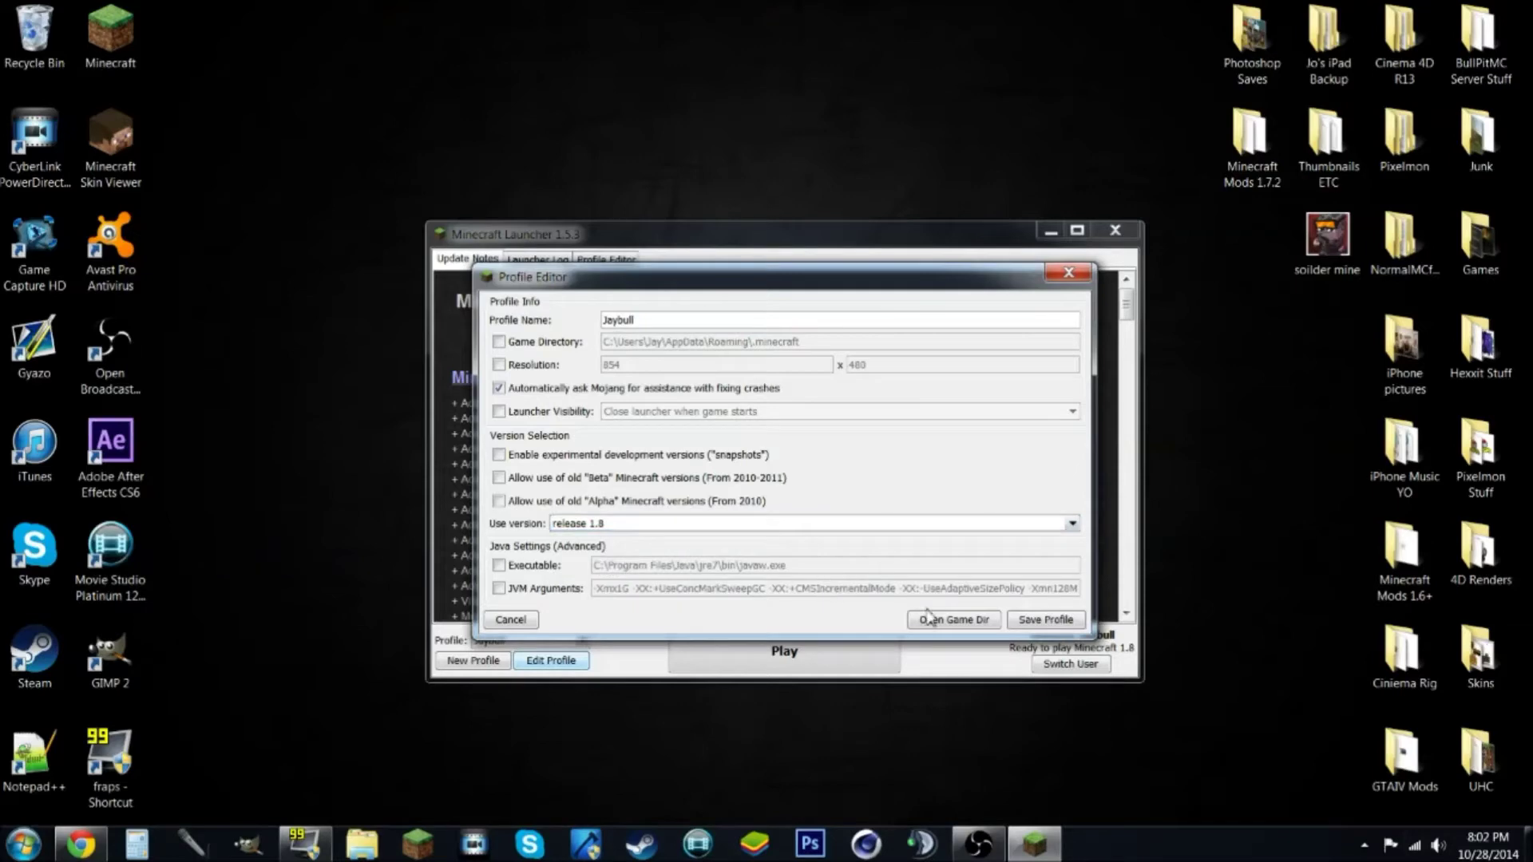
left_click(1032, 623)
left_click(786, 660)
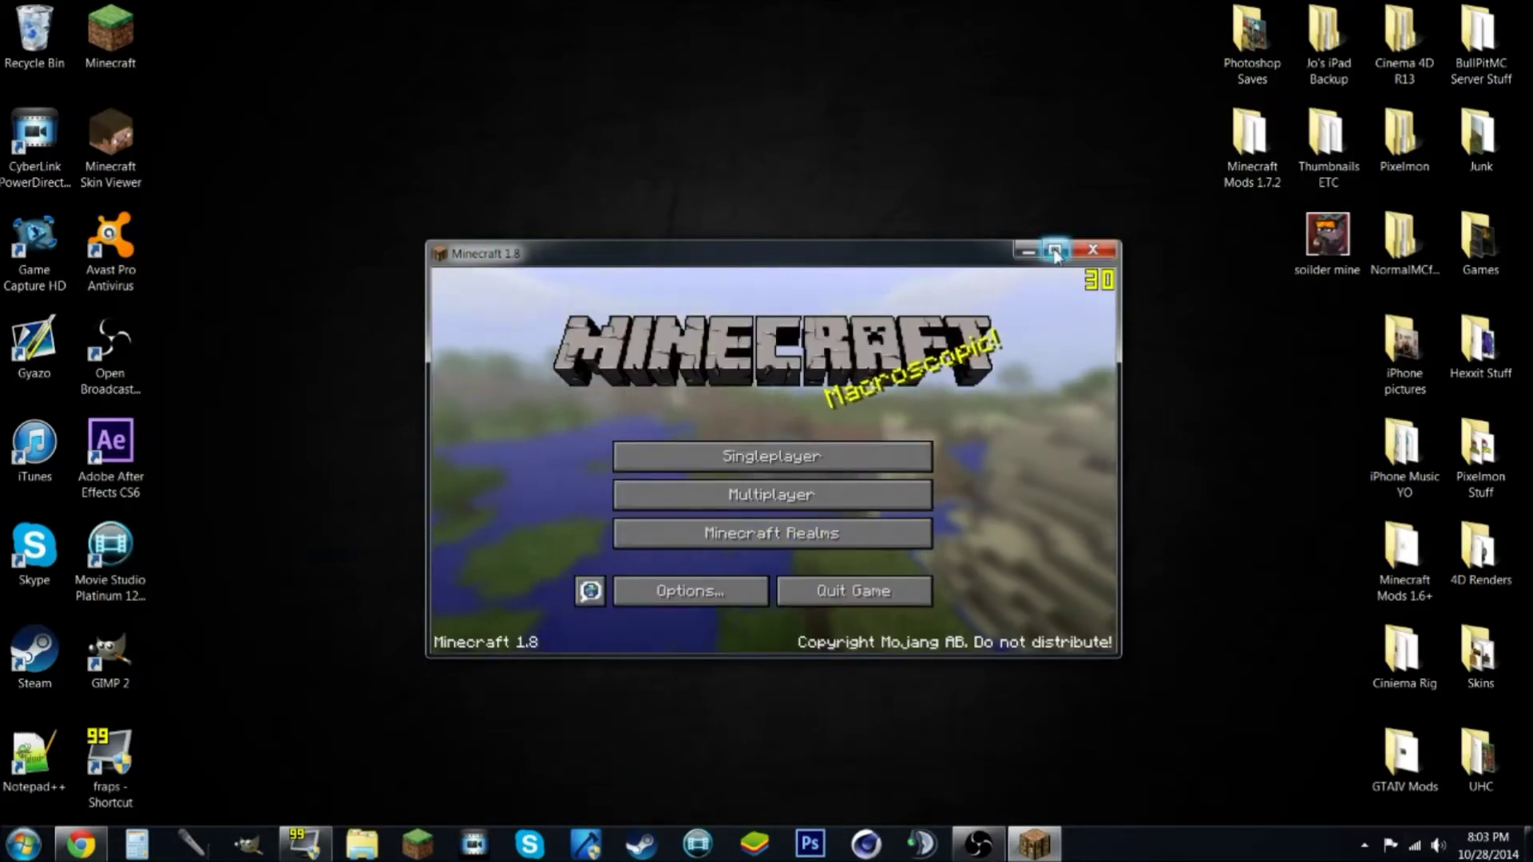
Look at the game Options, close Minecraft 1.8, and bring Chrome back up.
left_click(677, 591)
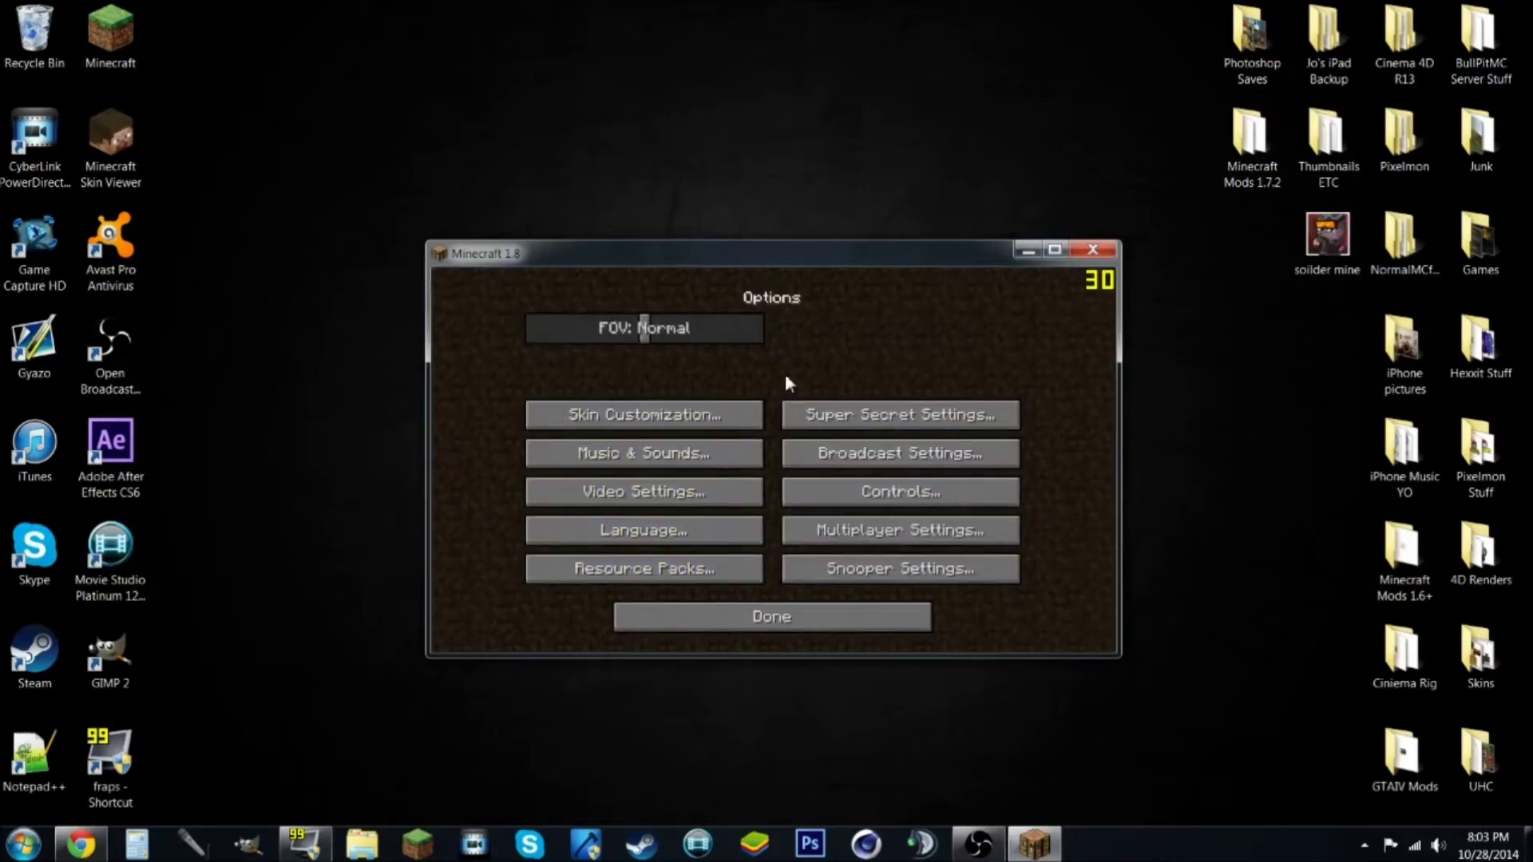
left_click(816, 615)
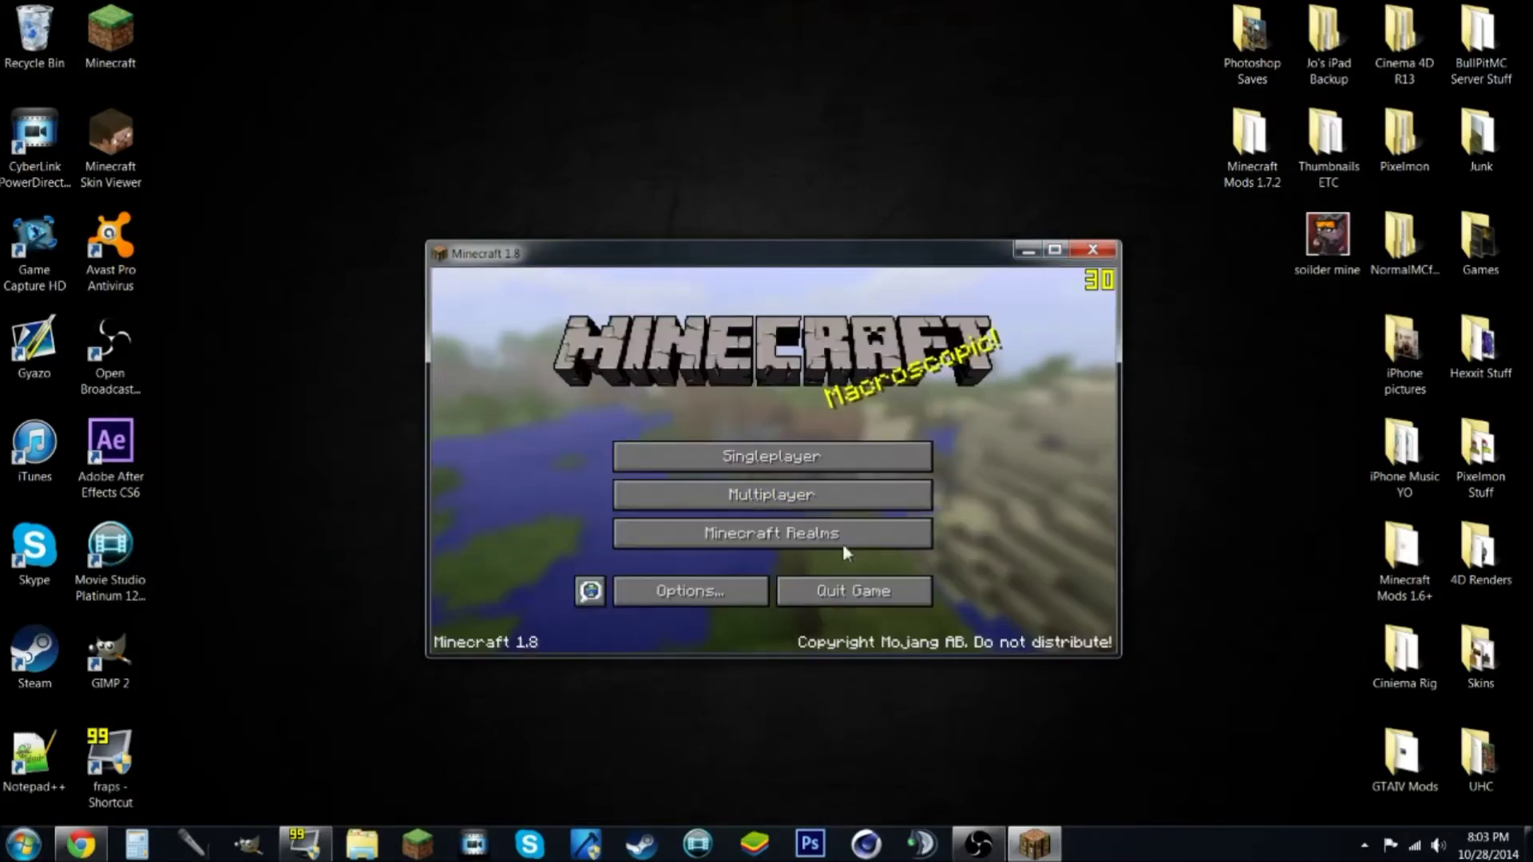
left_click(1091, 254)
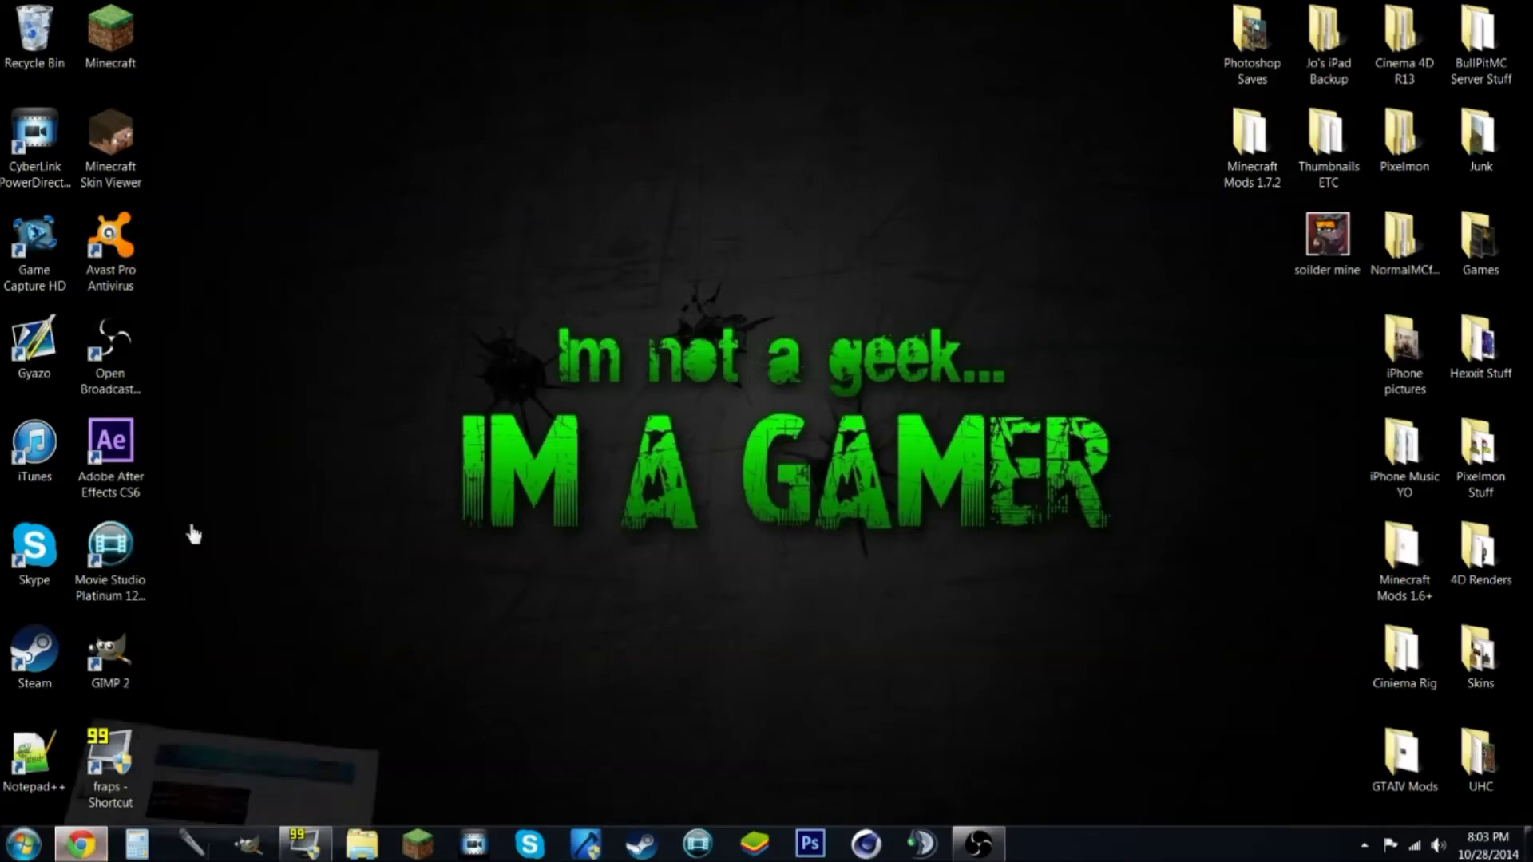
left_click(80, 845)
Locate the OptiFine 1.8.0 HD U A4 release on the OptiFine Downloads page.
left_click(226, 8)
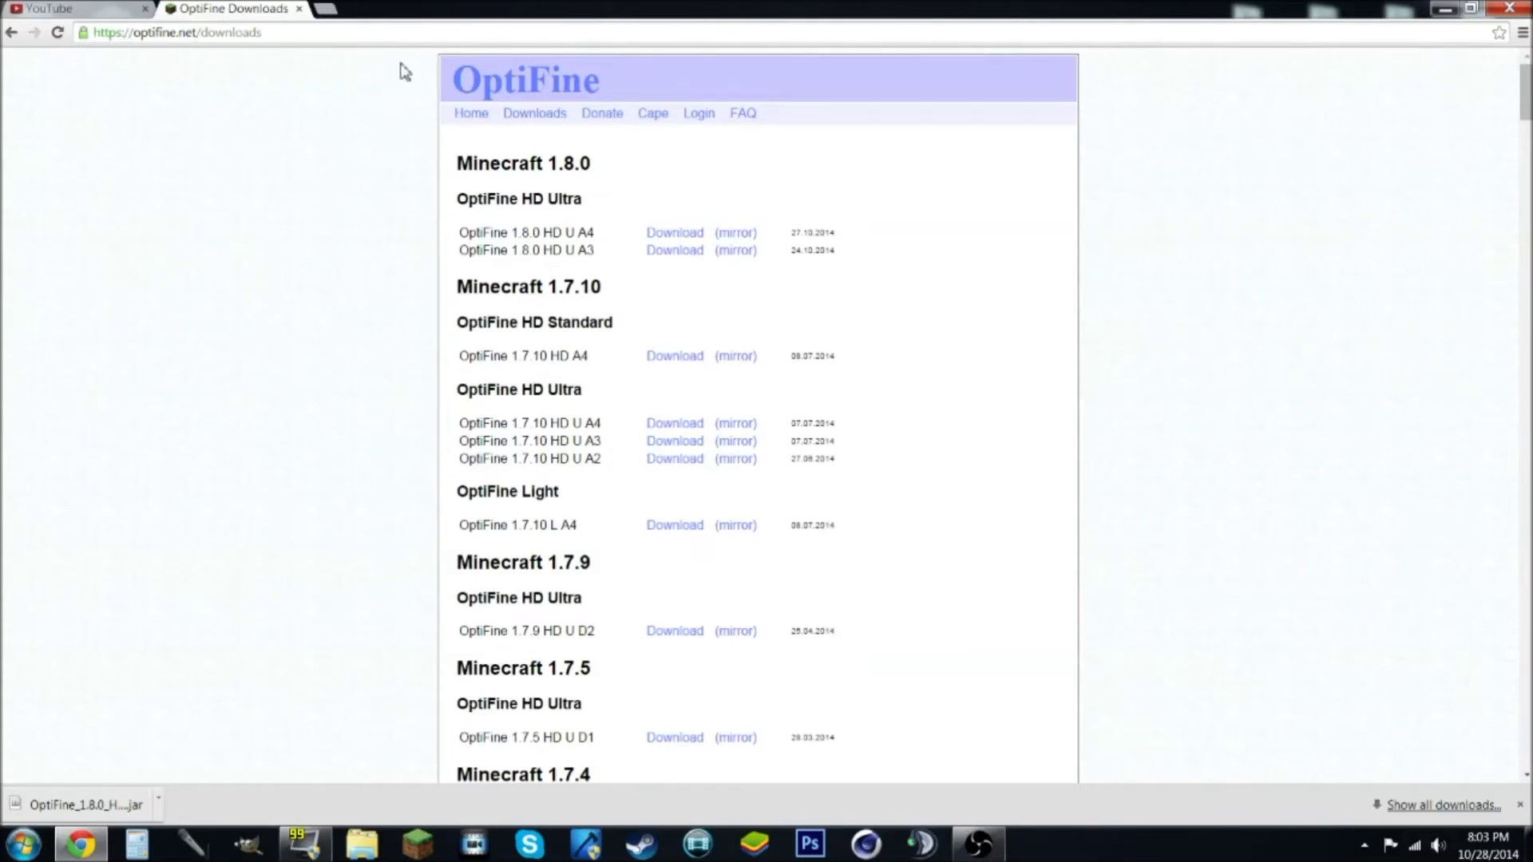
left_click_drag(406, 71, 1058, 447)
left_click(1058, 448)
mouse_move(454, 168)
left_mouse_down()
mouse_move(762, 236)
mouse_move(833, 233)
mouse_move(833, 249)
left_mouse_up()
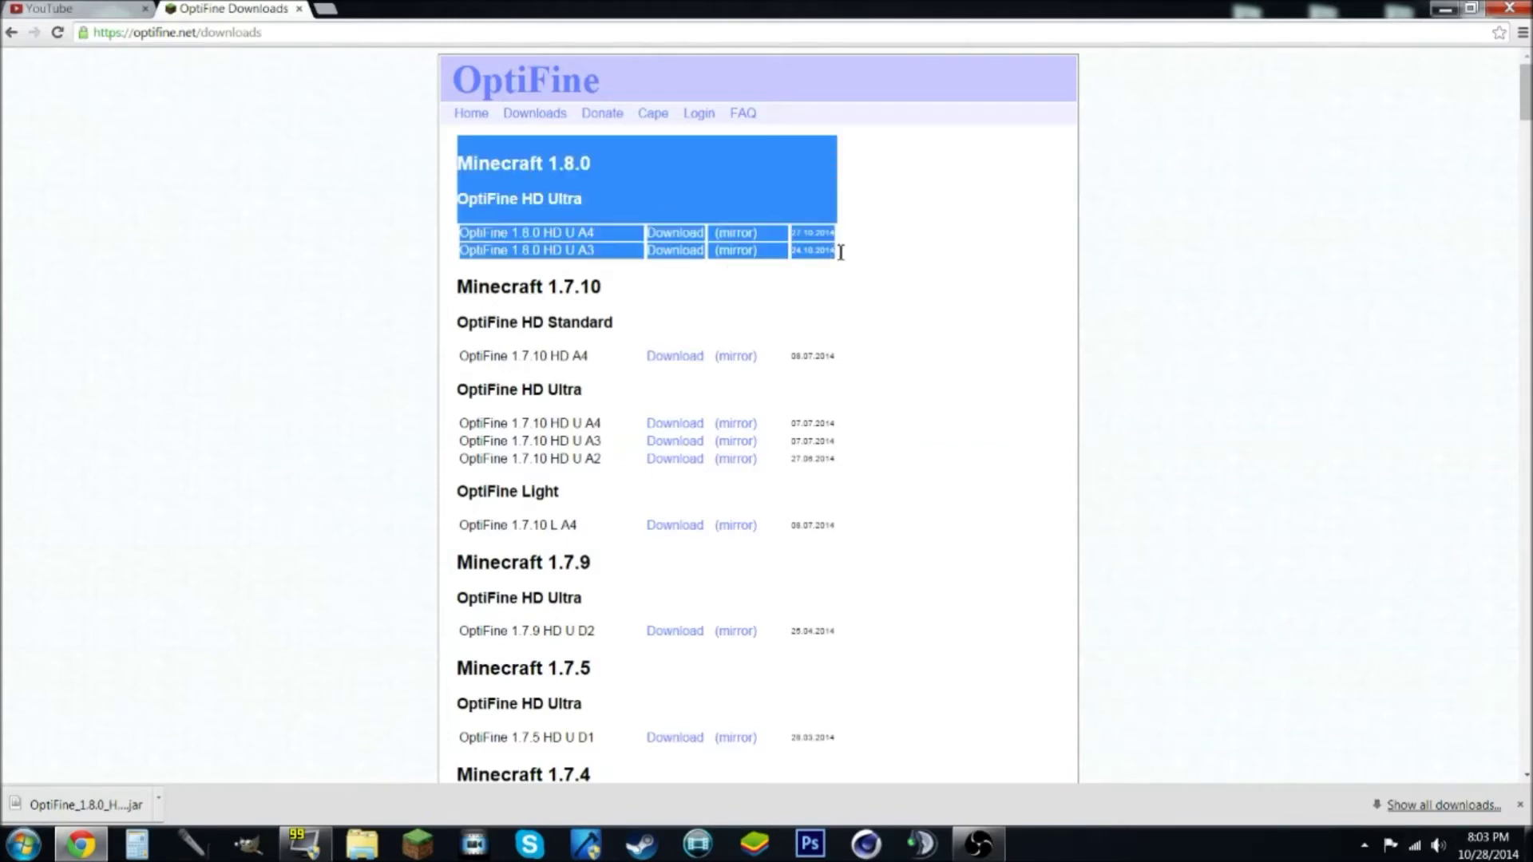
left_click(843, 248)
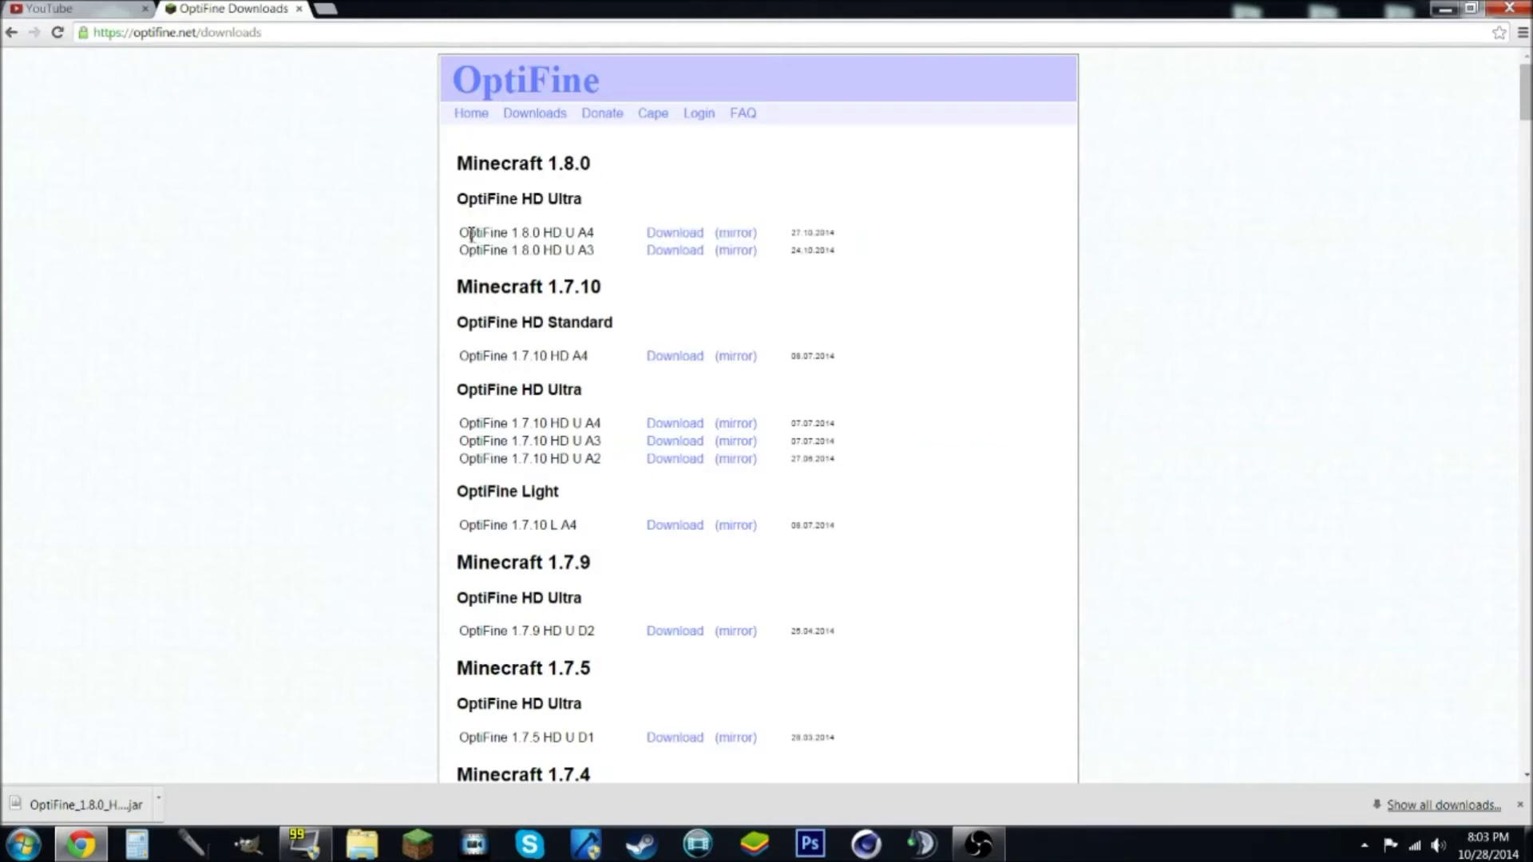
left_click_drag(464, 234, 590, 235)
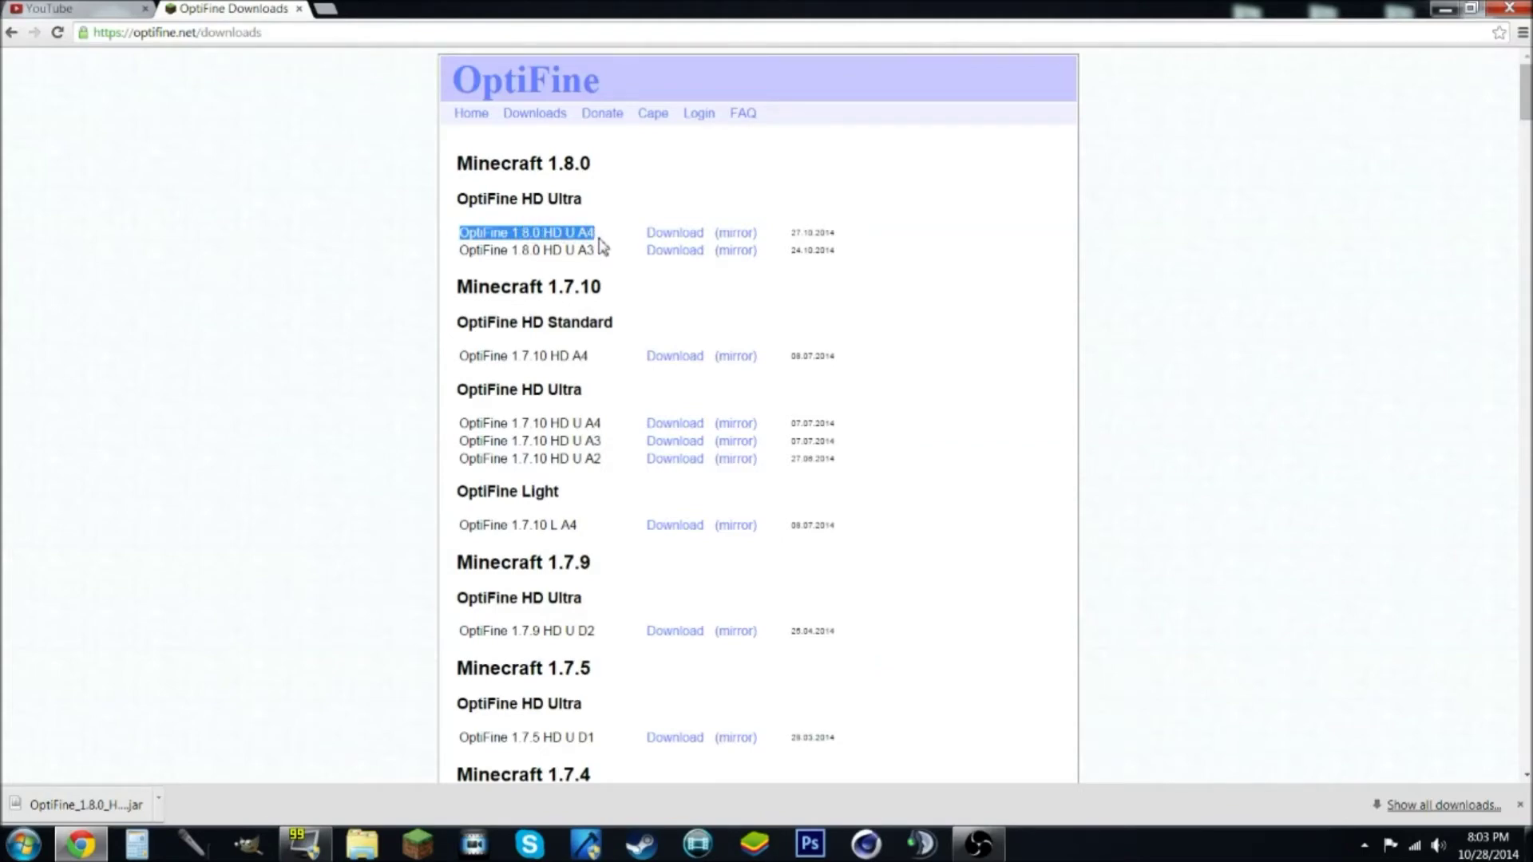
left_click_drag(598, 234, 465, 236)
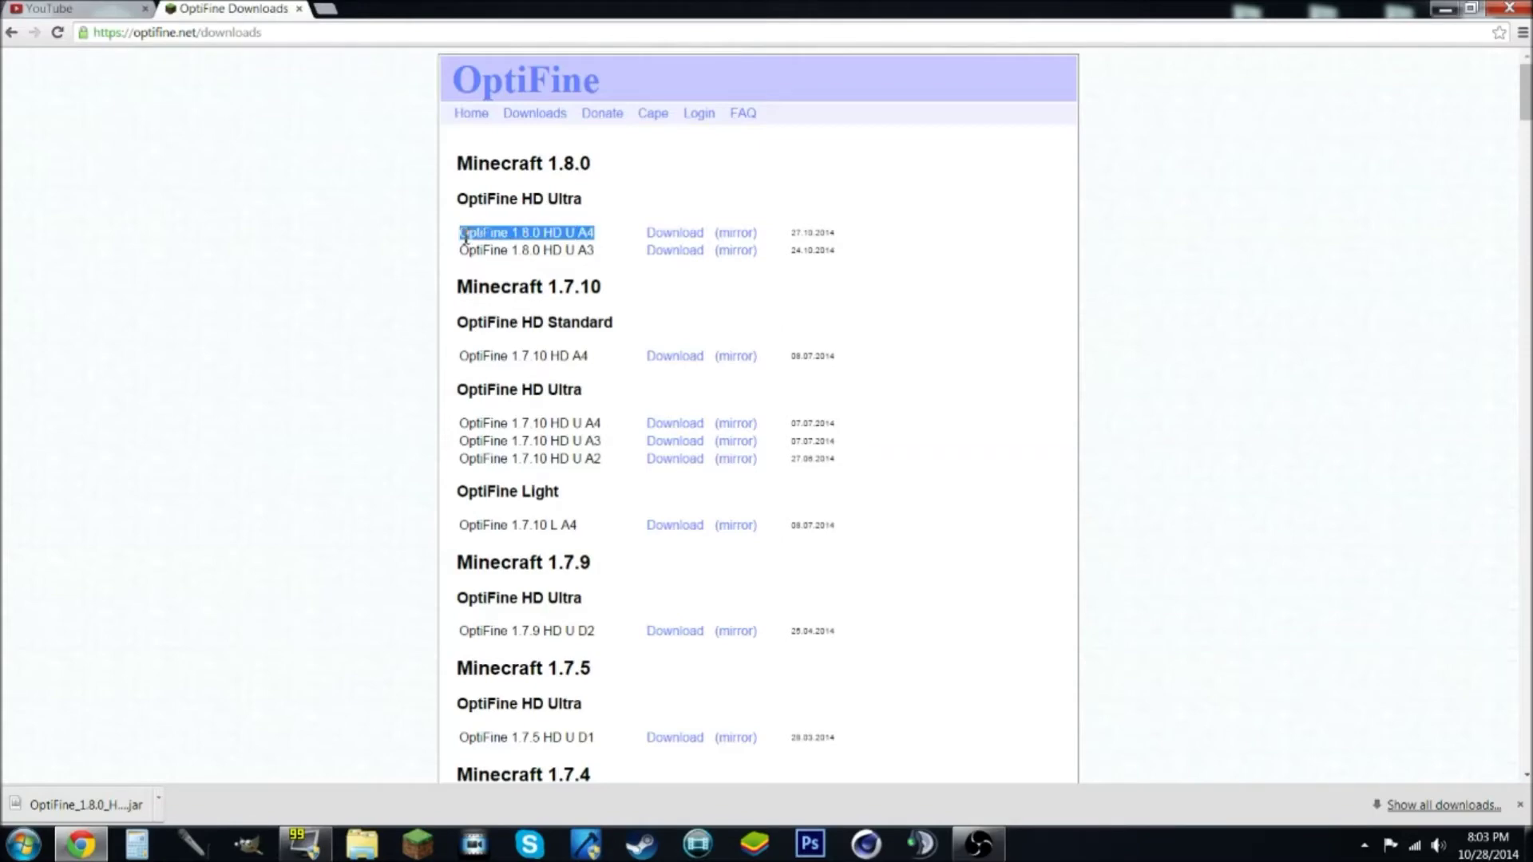
left_click(611, 240)
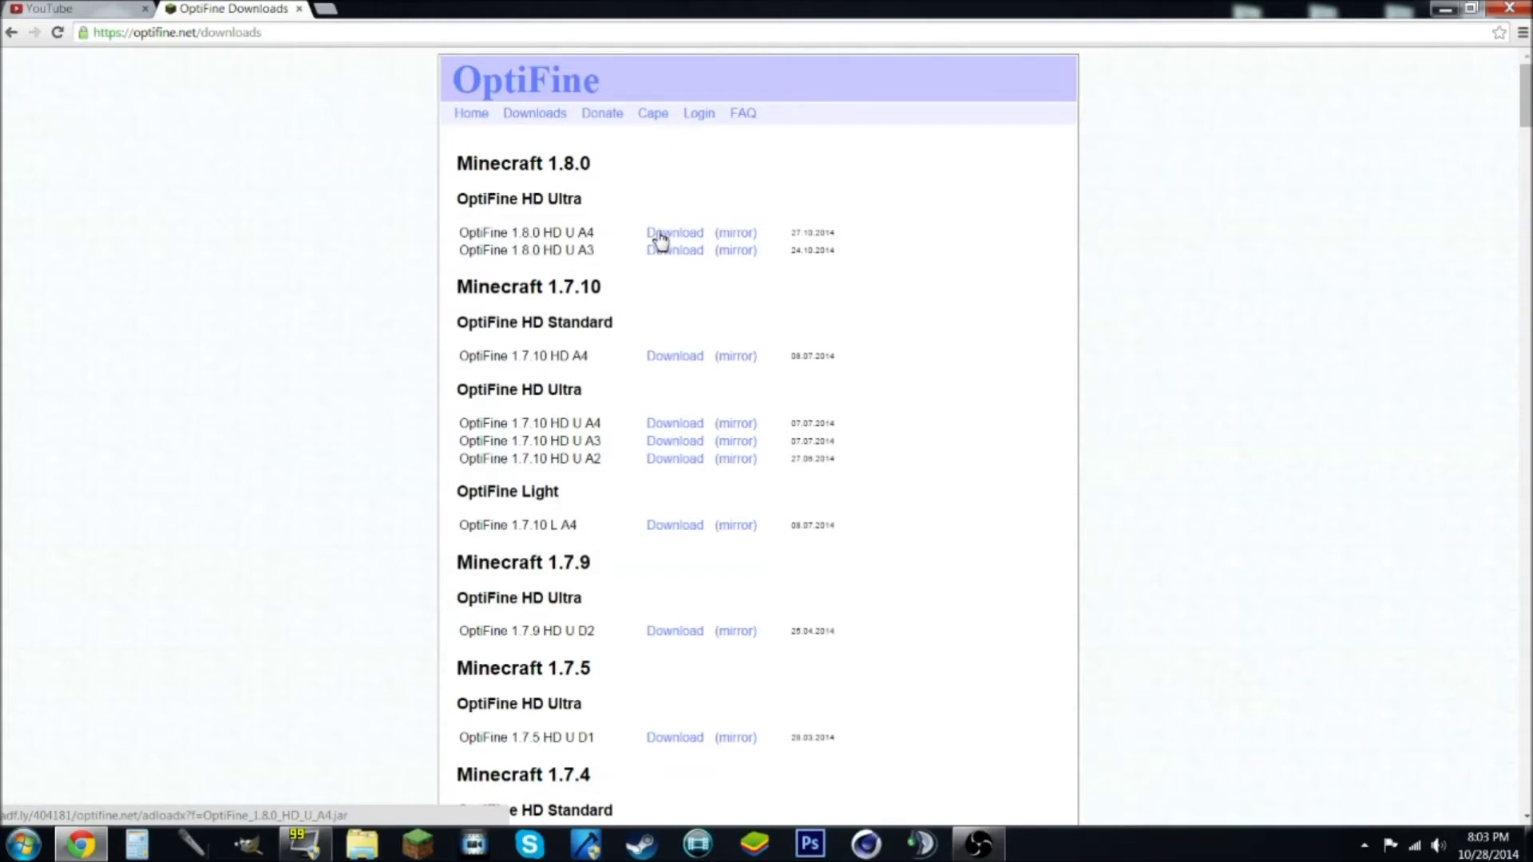
Open the OptiFine 1.8.0 HD U A4 download link in a new tab.
right_click(660, 238)
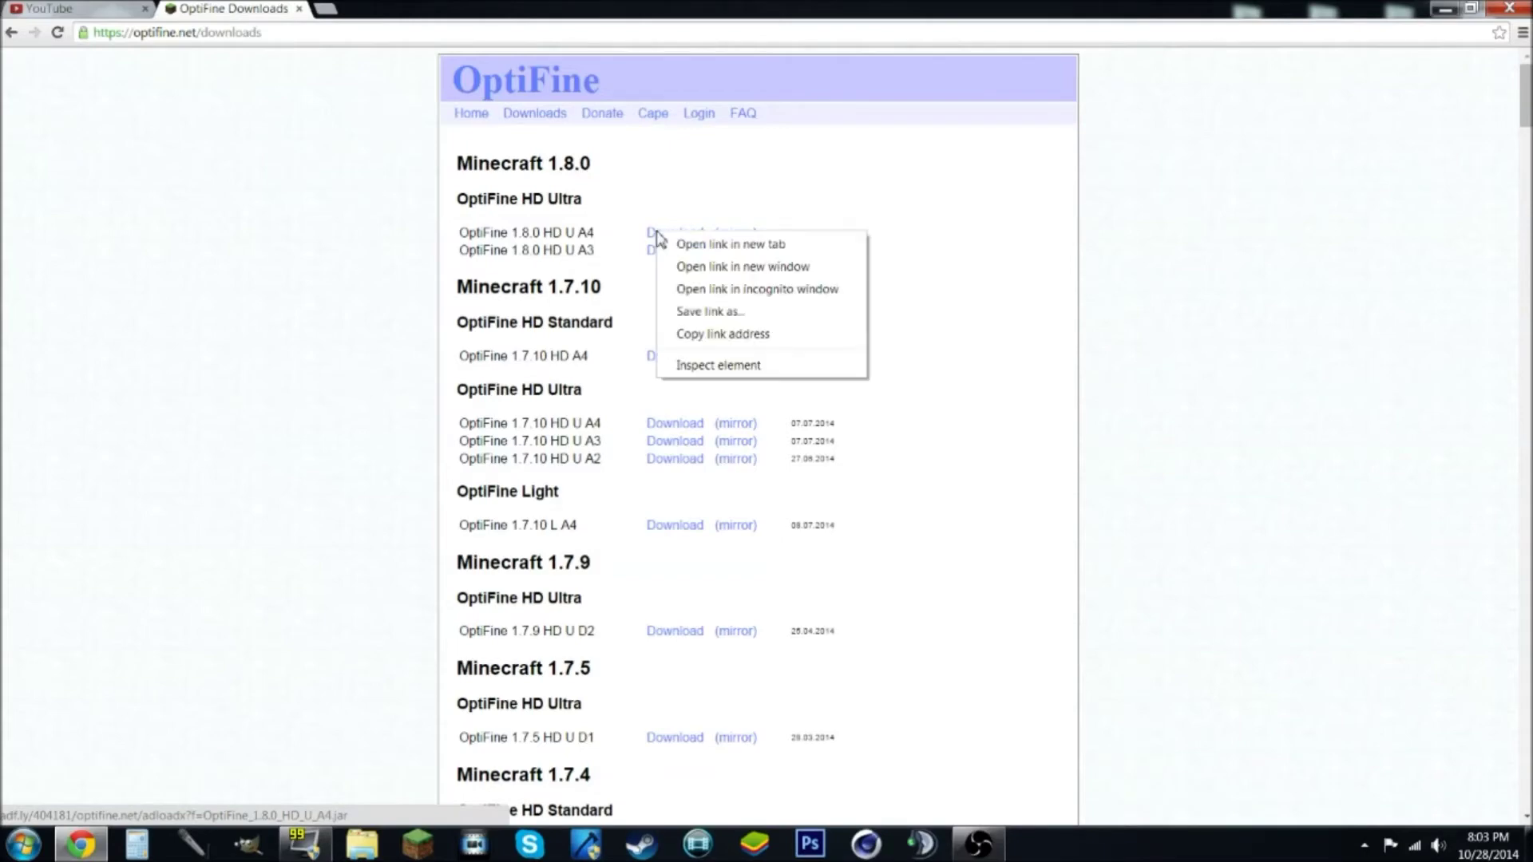
left_click(707, 251)
key("ctrl+a")
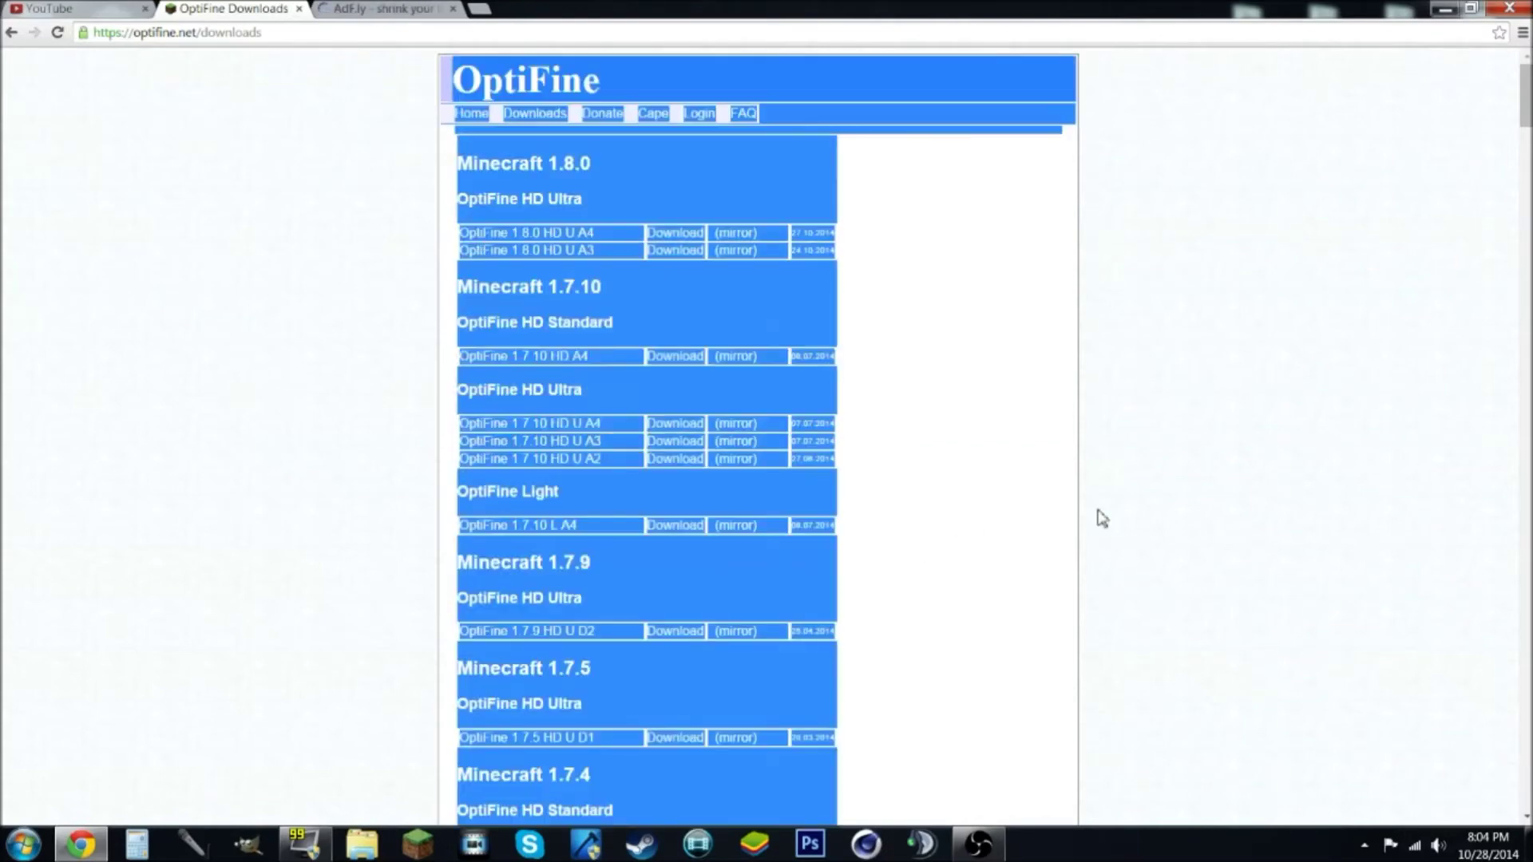
left_click(1179, 502)
Switch to the adf.ly tab and skip the ad to reach the OptiFine download page.
left_click(372, 8)
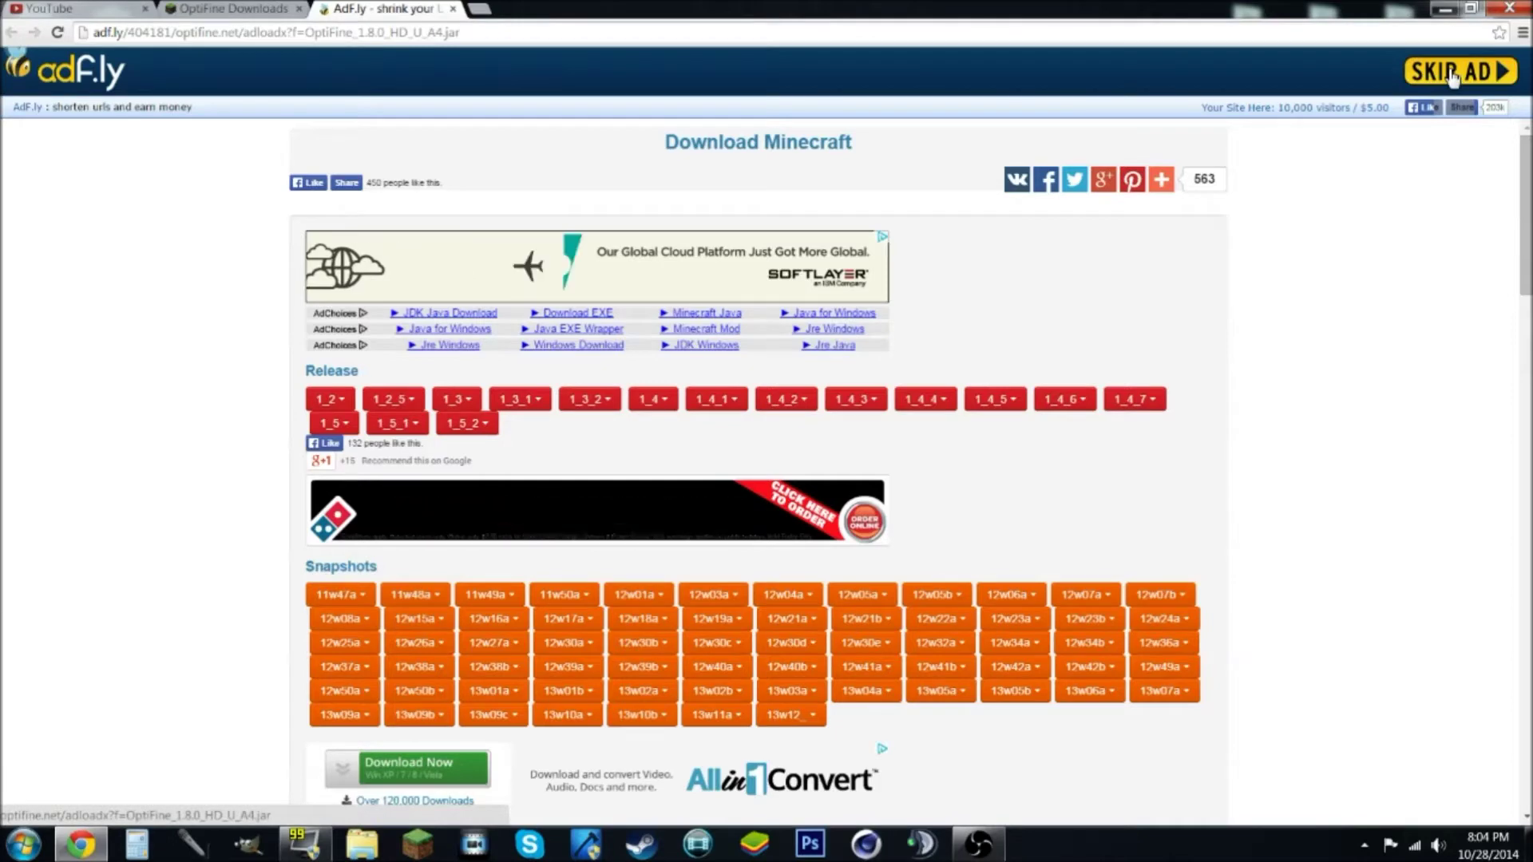
left_click(1452, 74)
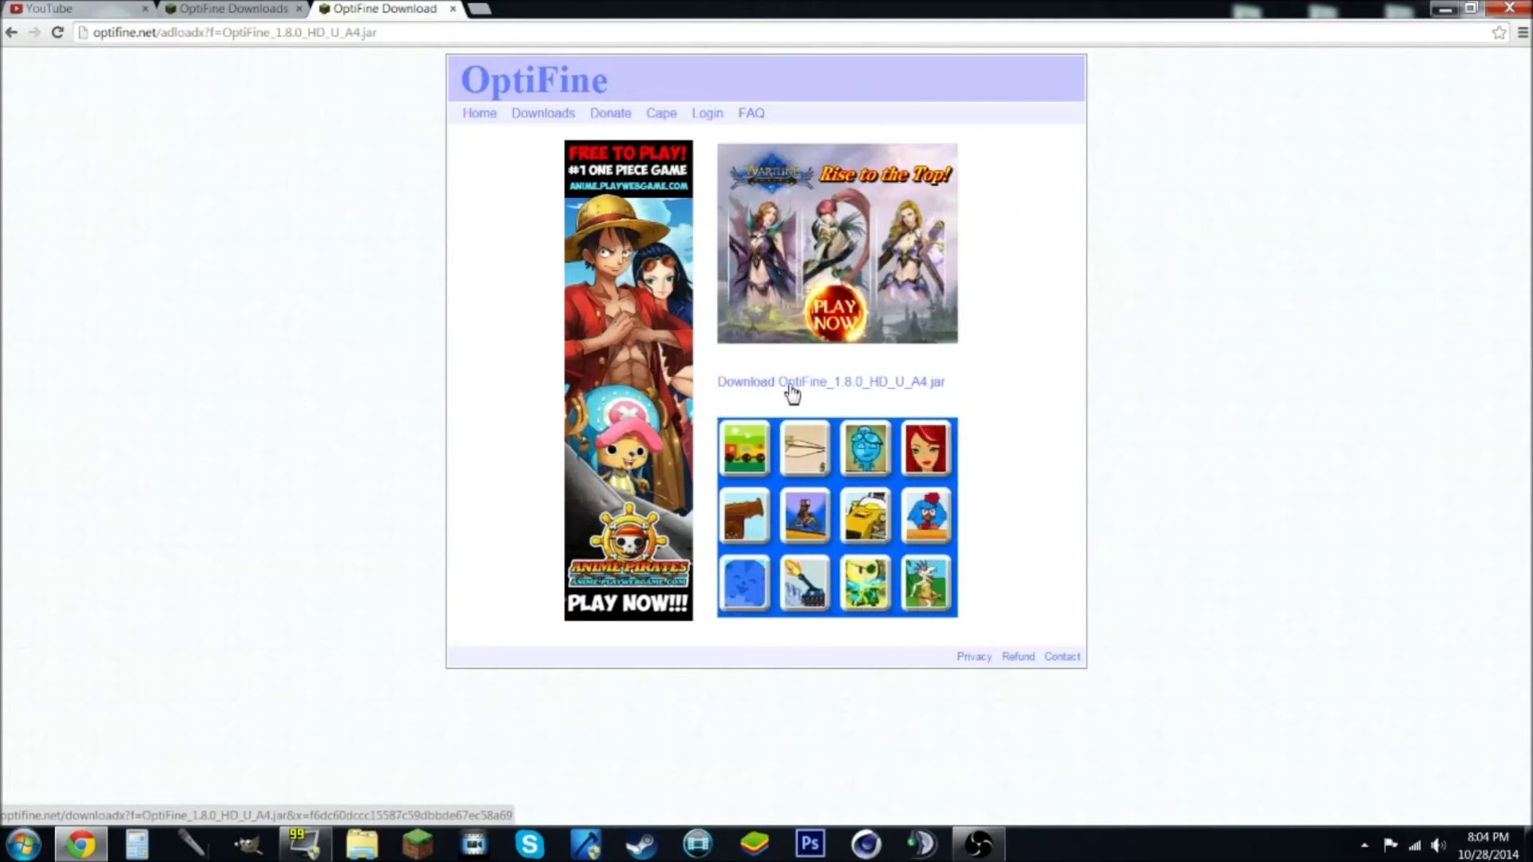
Download OptiFine_1.8.0_HD_U_A4.jar and keep it despite Chrome's harmful-file warning.
left_click(818, 386)
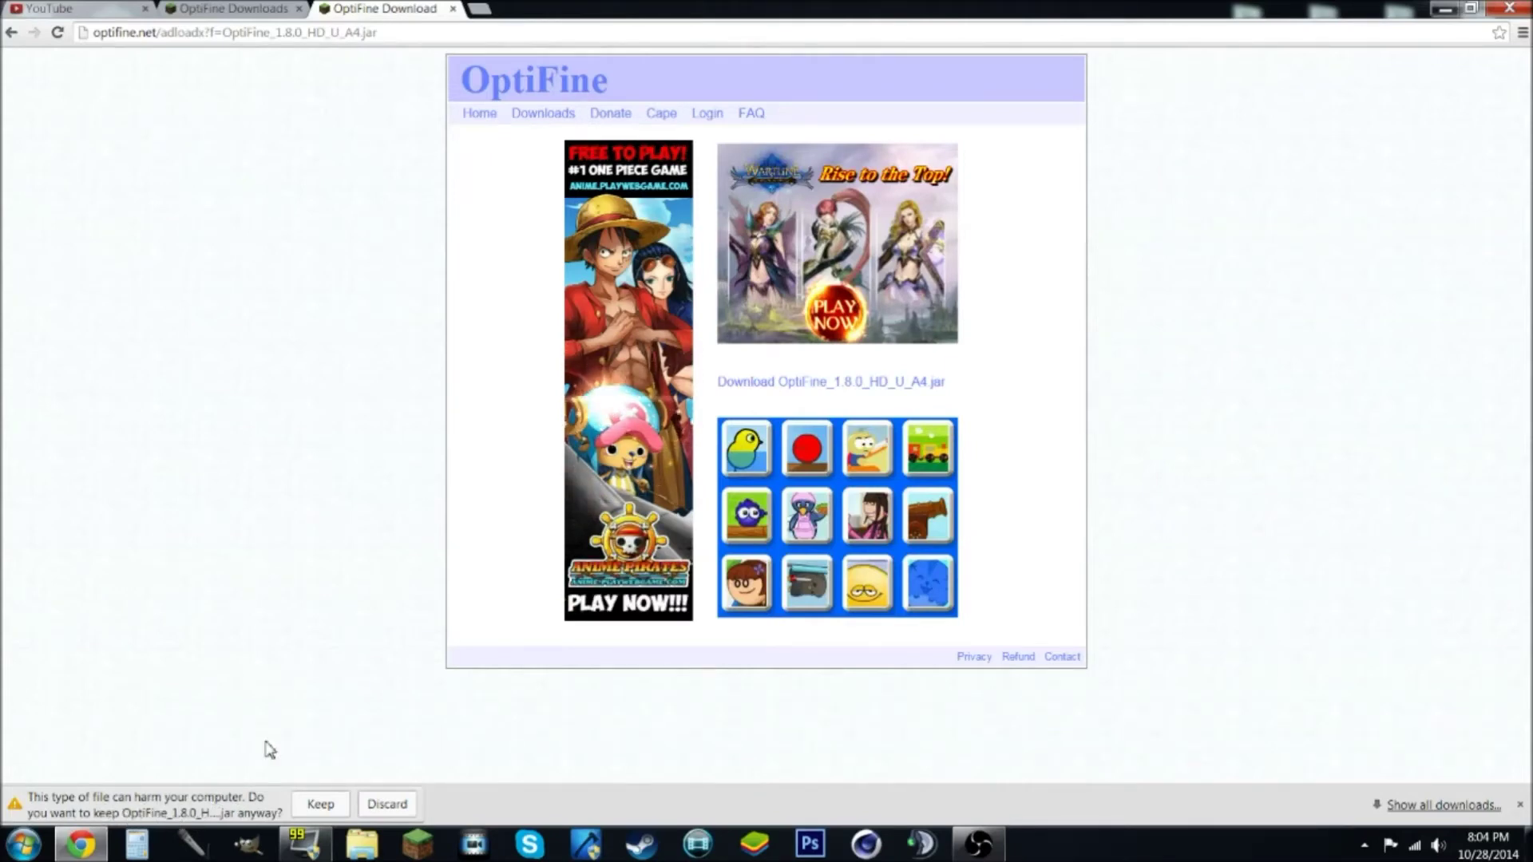
left_click(320, 803)
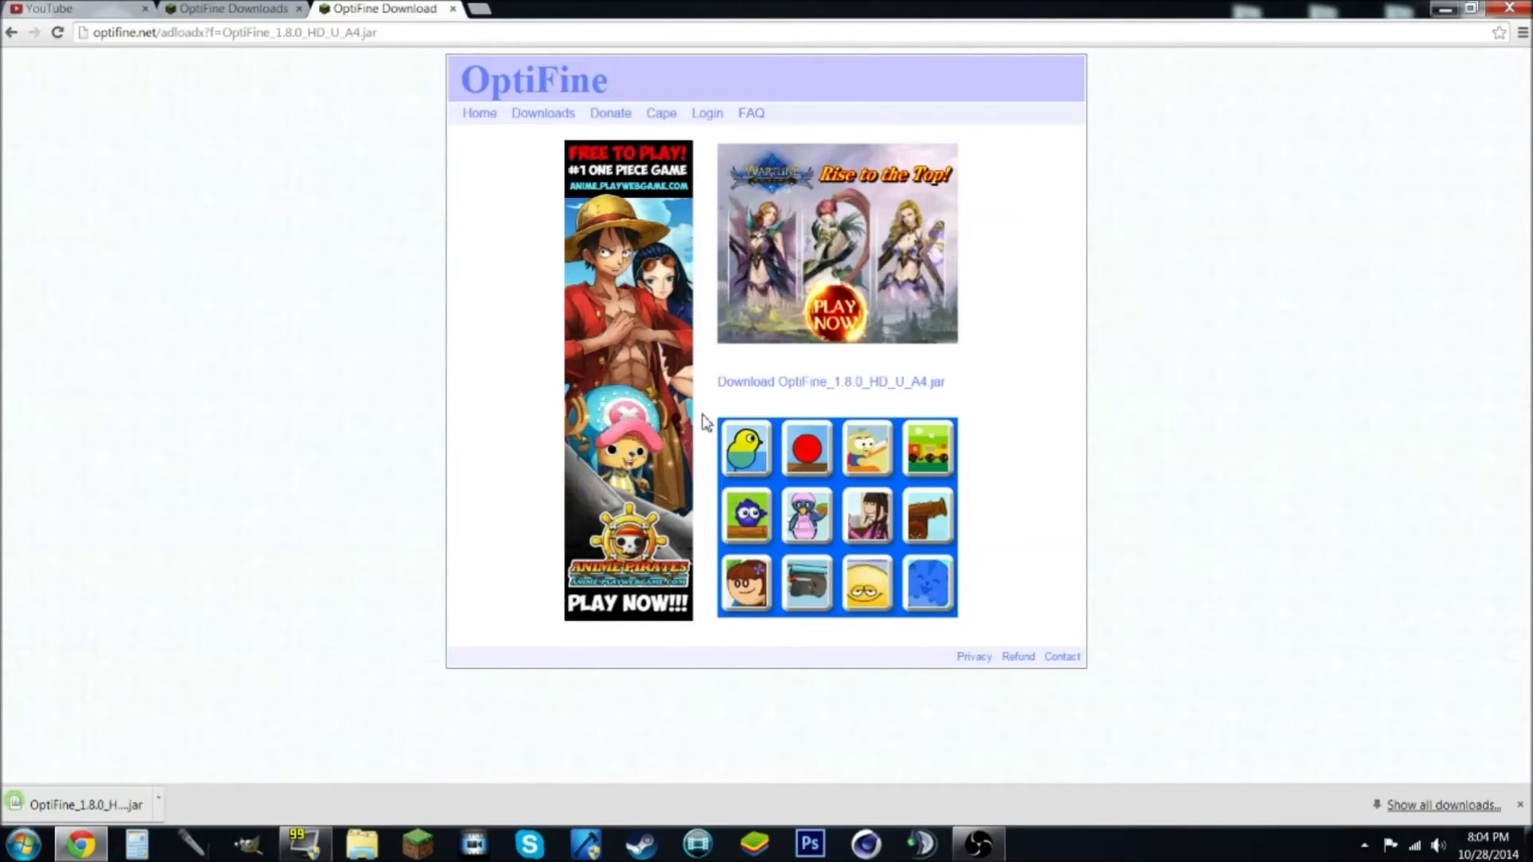
Copy the downloaded OptiFine jar to the desktop, then maximize Chrome and close the download tab.
double_click(1045, 11)
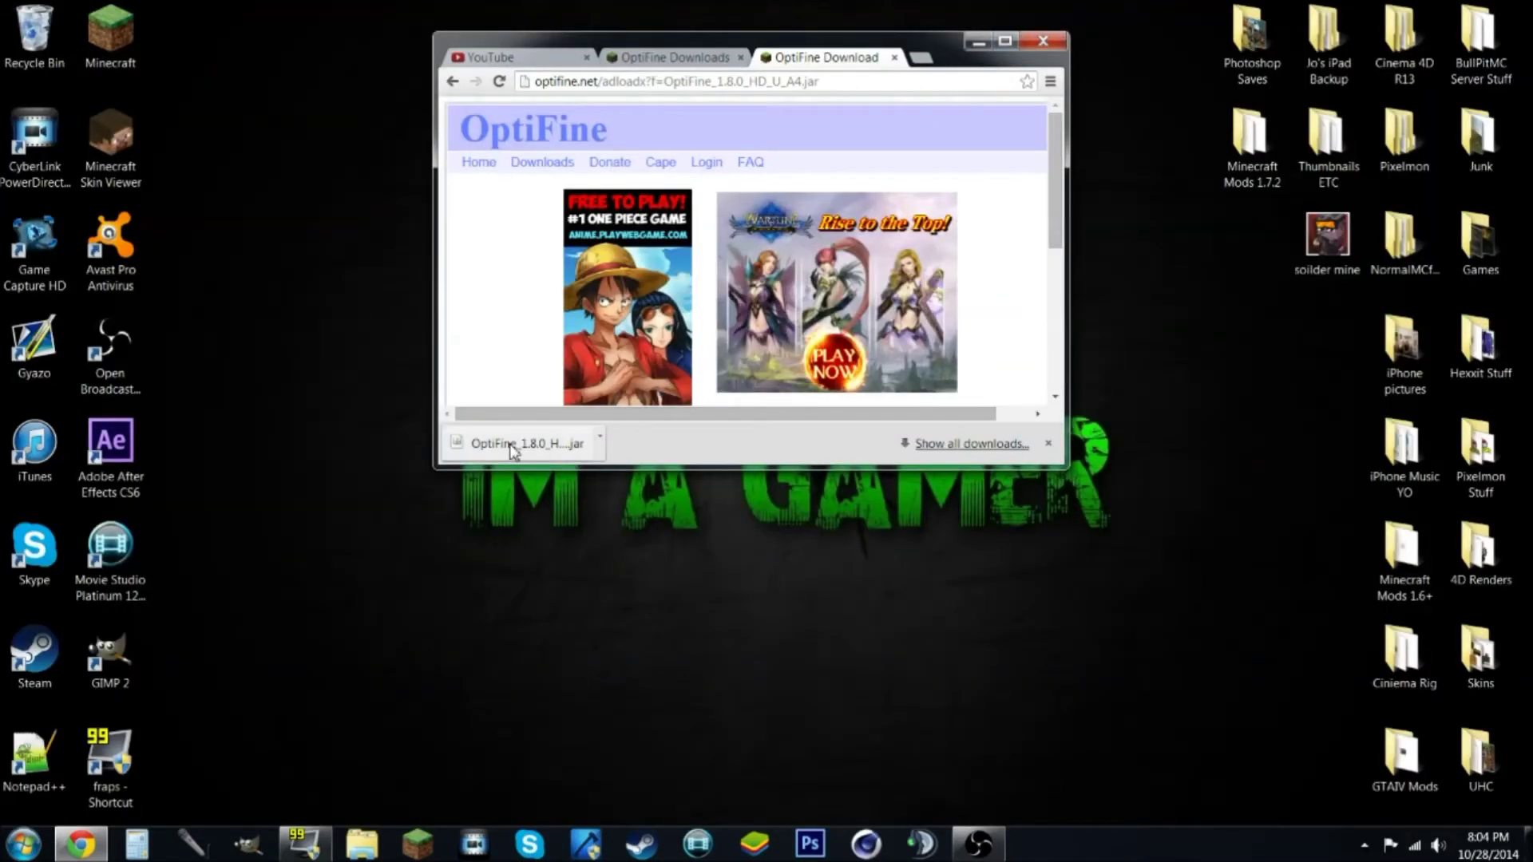
mouse_move(511, 451)
left_mouse_down()
mouse_move(210, 62)
mouse_move(311, 179)
mouse_move(487, 441)
mouse_move(673, 414)
mouse_move(820, 88)
mouse_move(637, 169)
mouse_move(820, 90)
mouse_move(209, 31)
left_mouse_up()
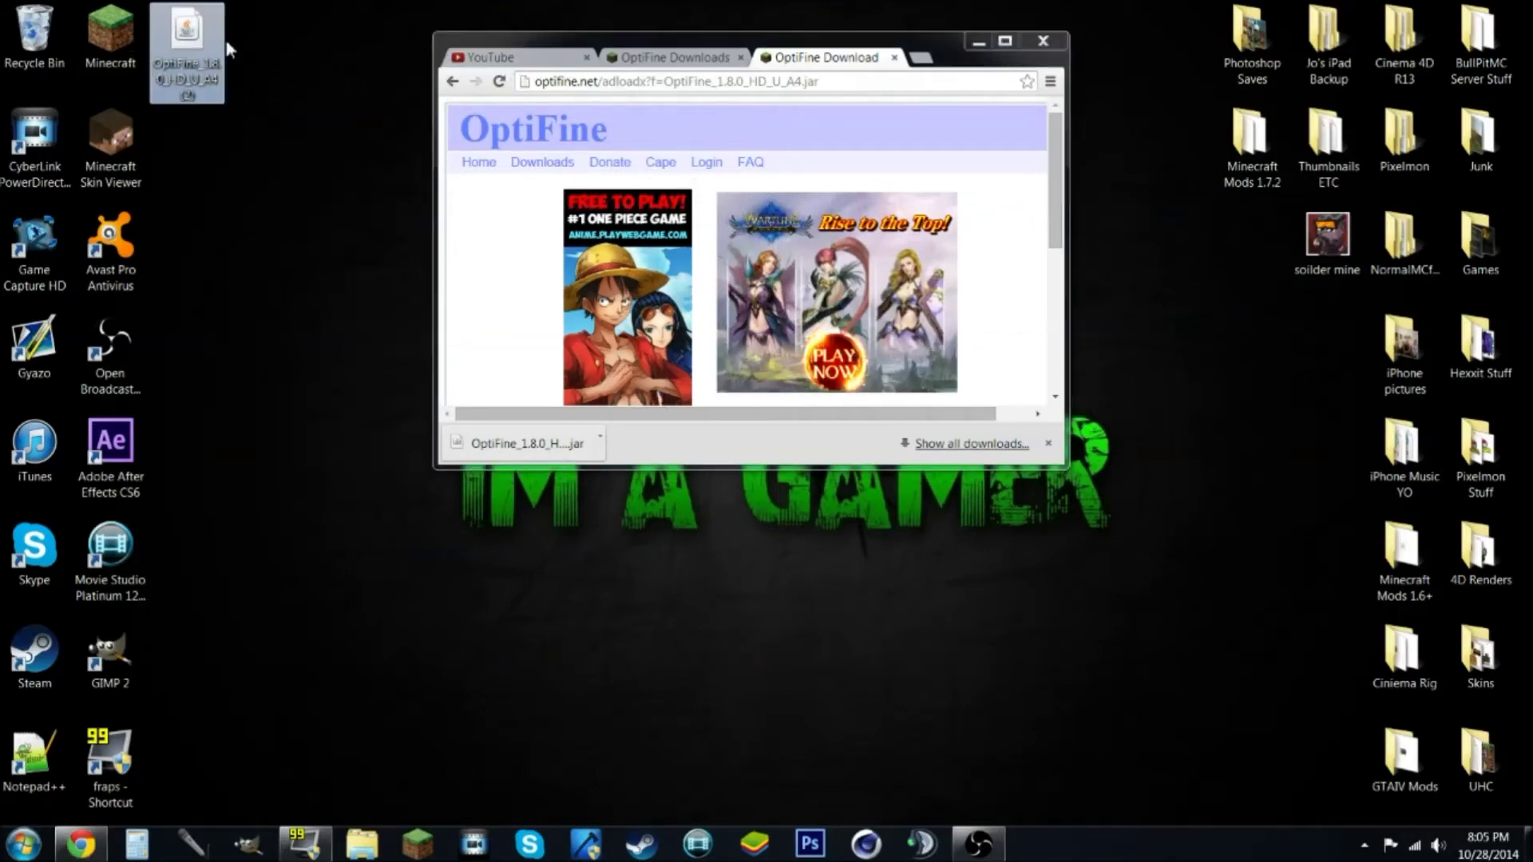
left_click(1006, 38)
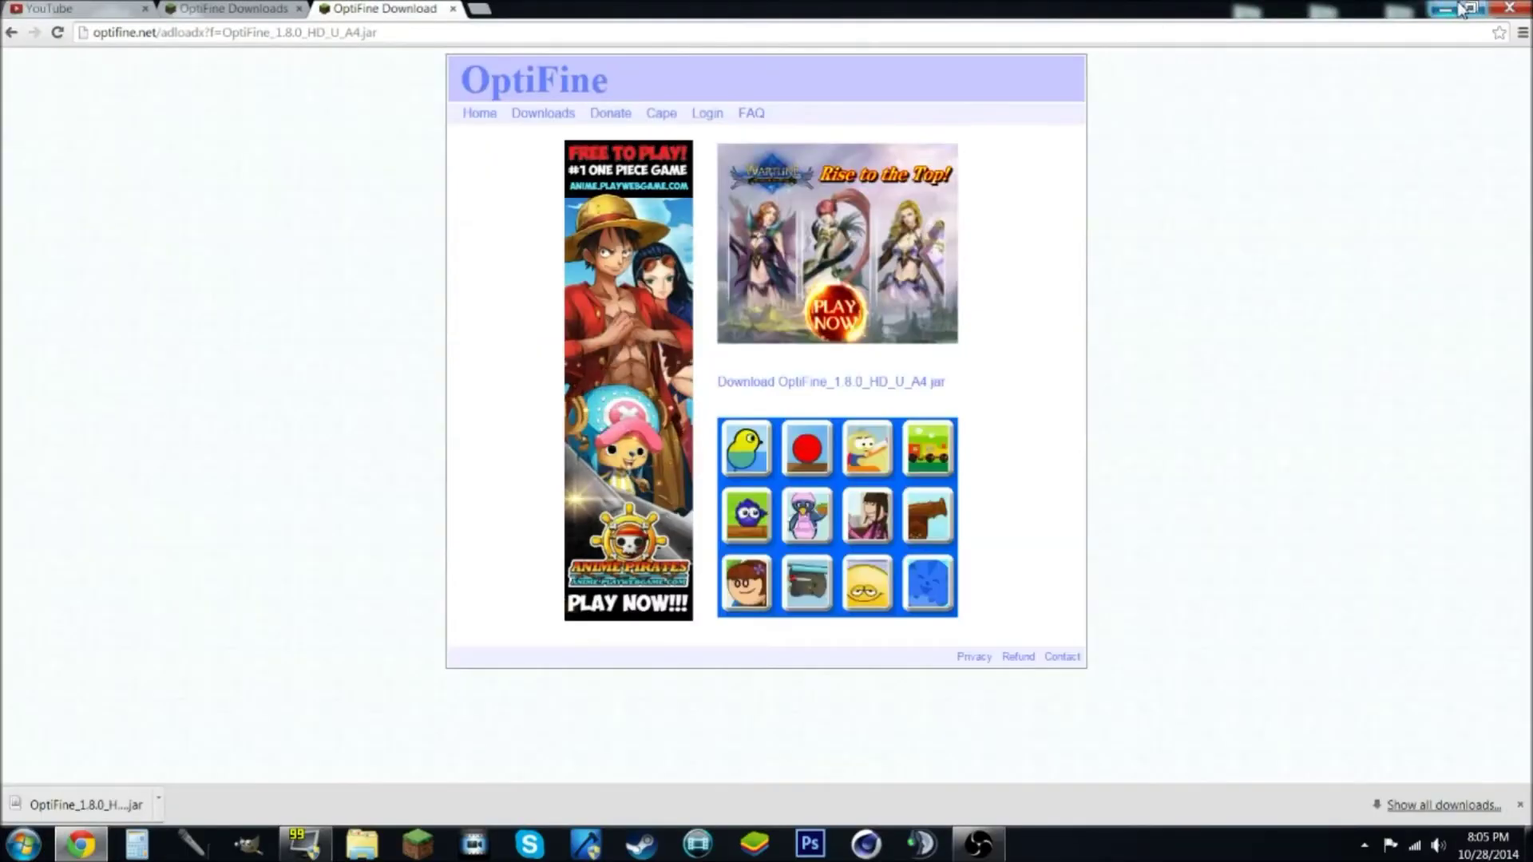
left_click(453, 10)
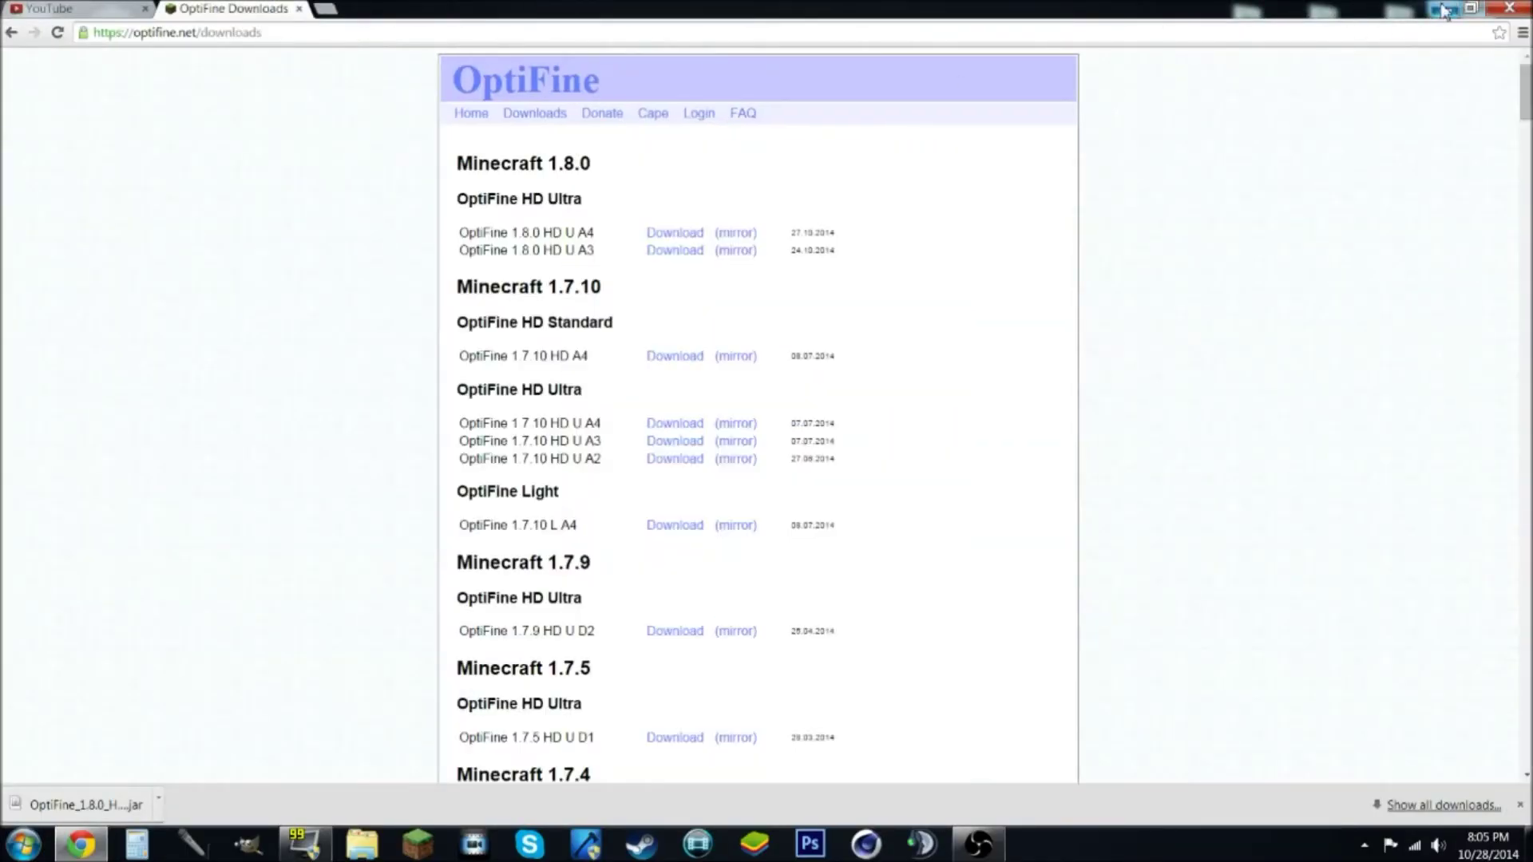
Rename the desktop jar to OptiFine_1.8.0_HD_U_A4 by removing the '(2)' suffix.
left_click(1444, 9)
left_click(184, 65)
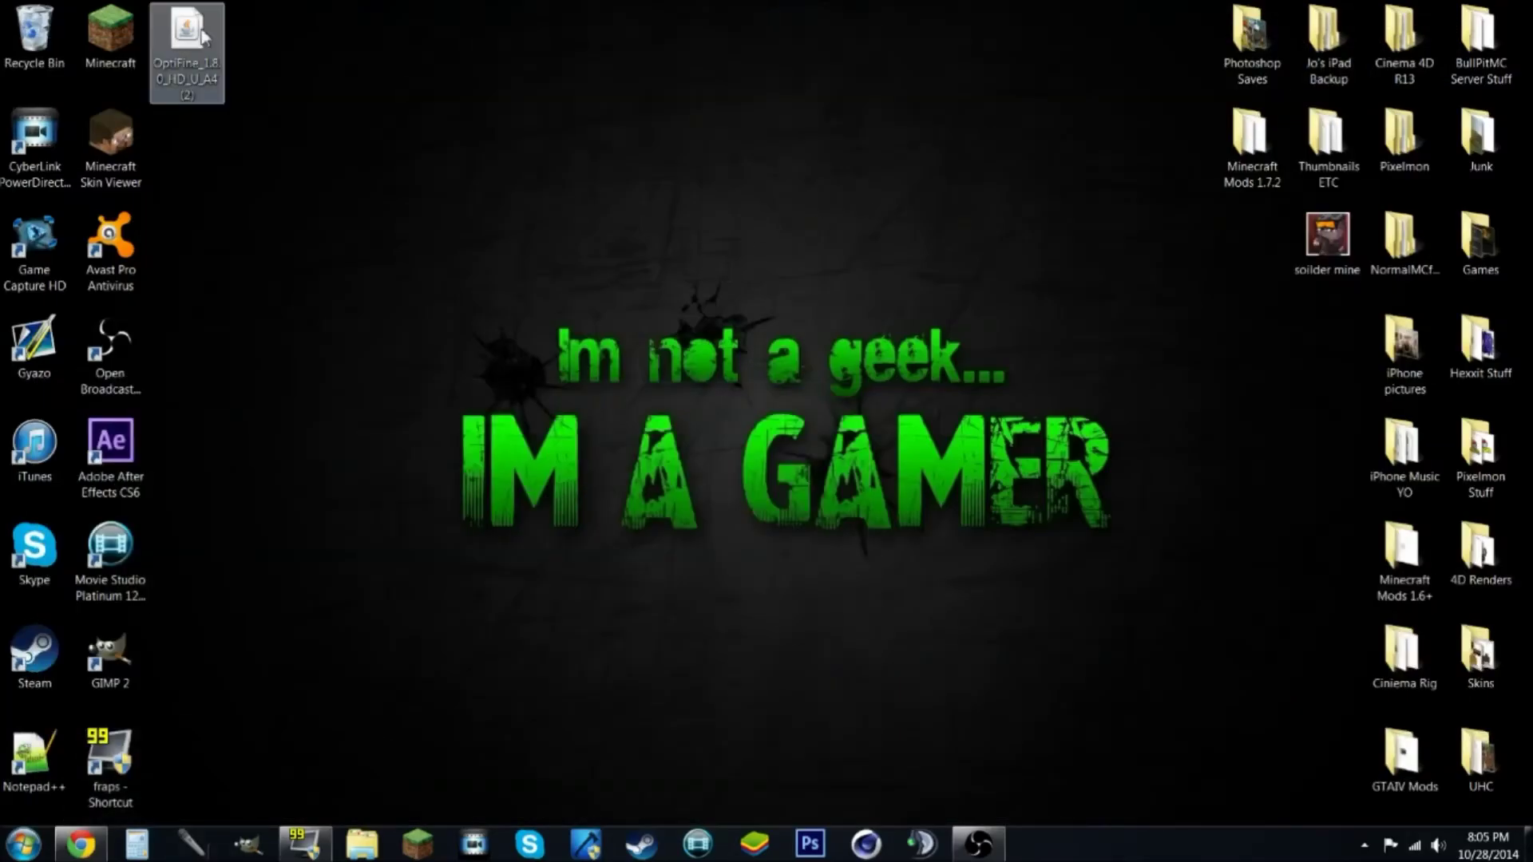
left_click(209, 96)
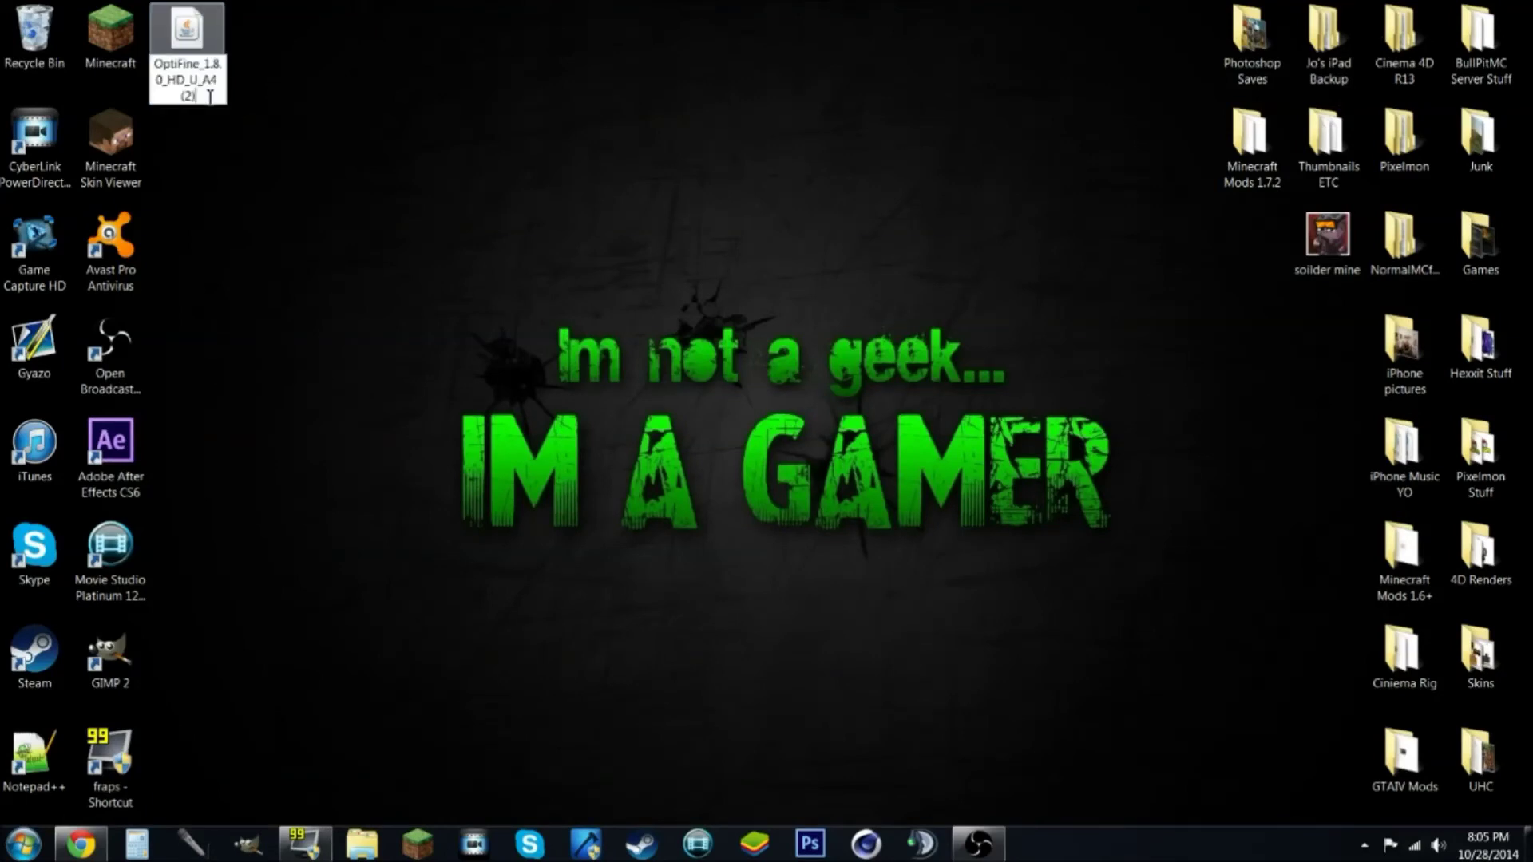
key("BackSpace")
key("BackSpace")
key("BackSpace")
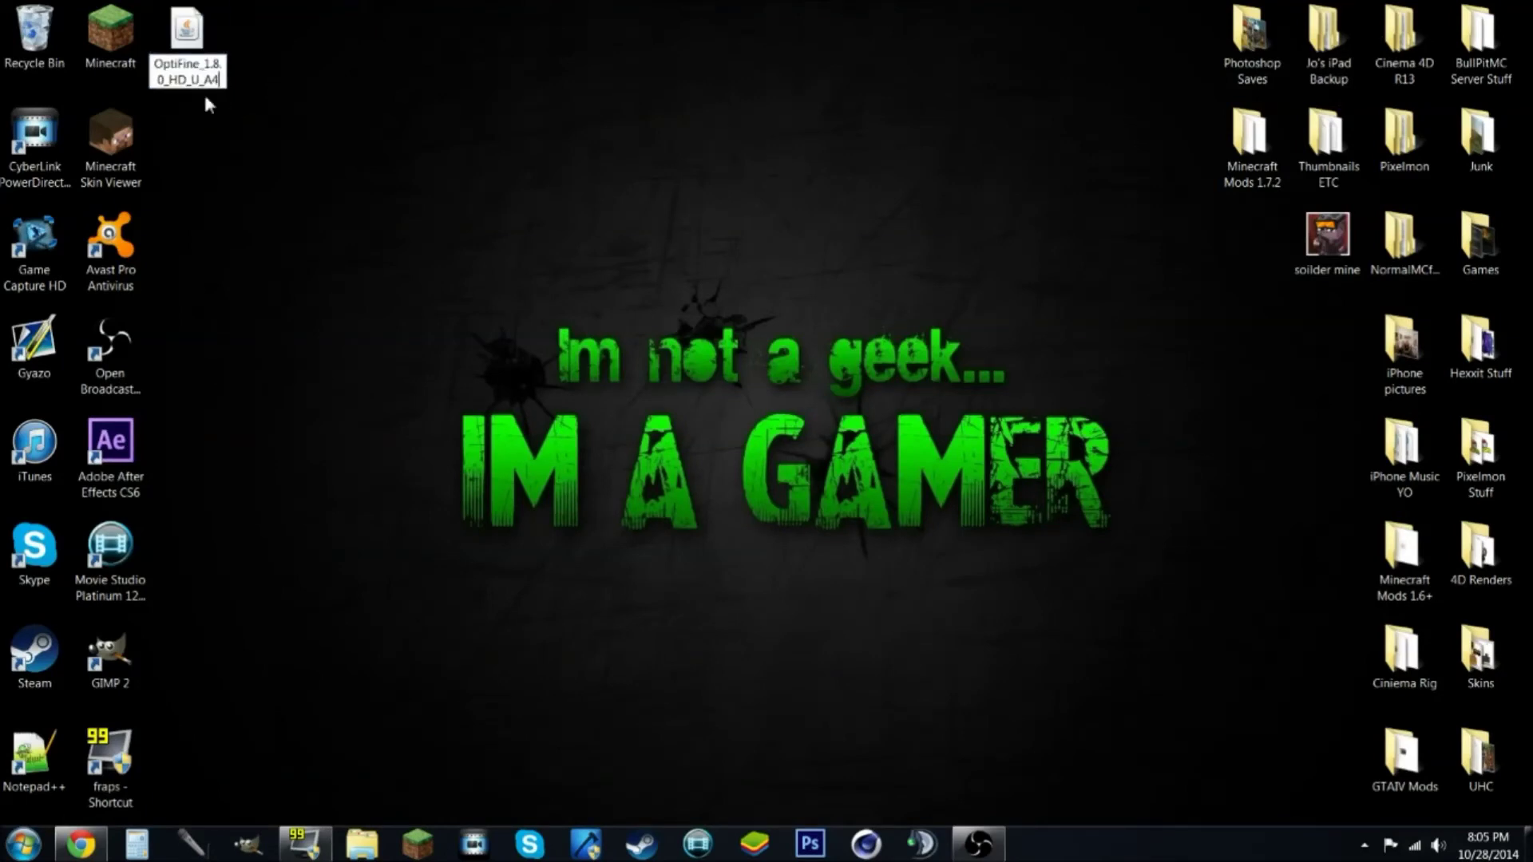
key("Return")
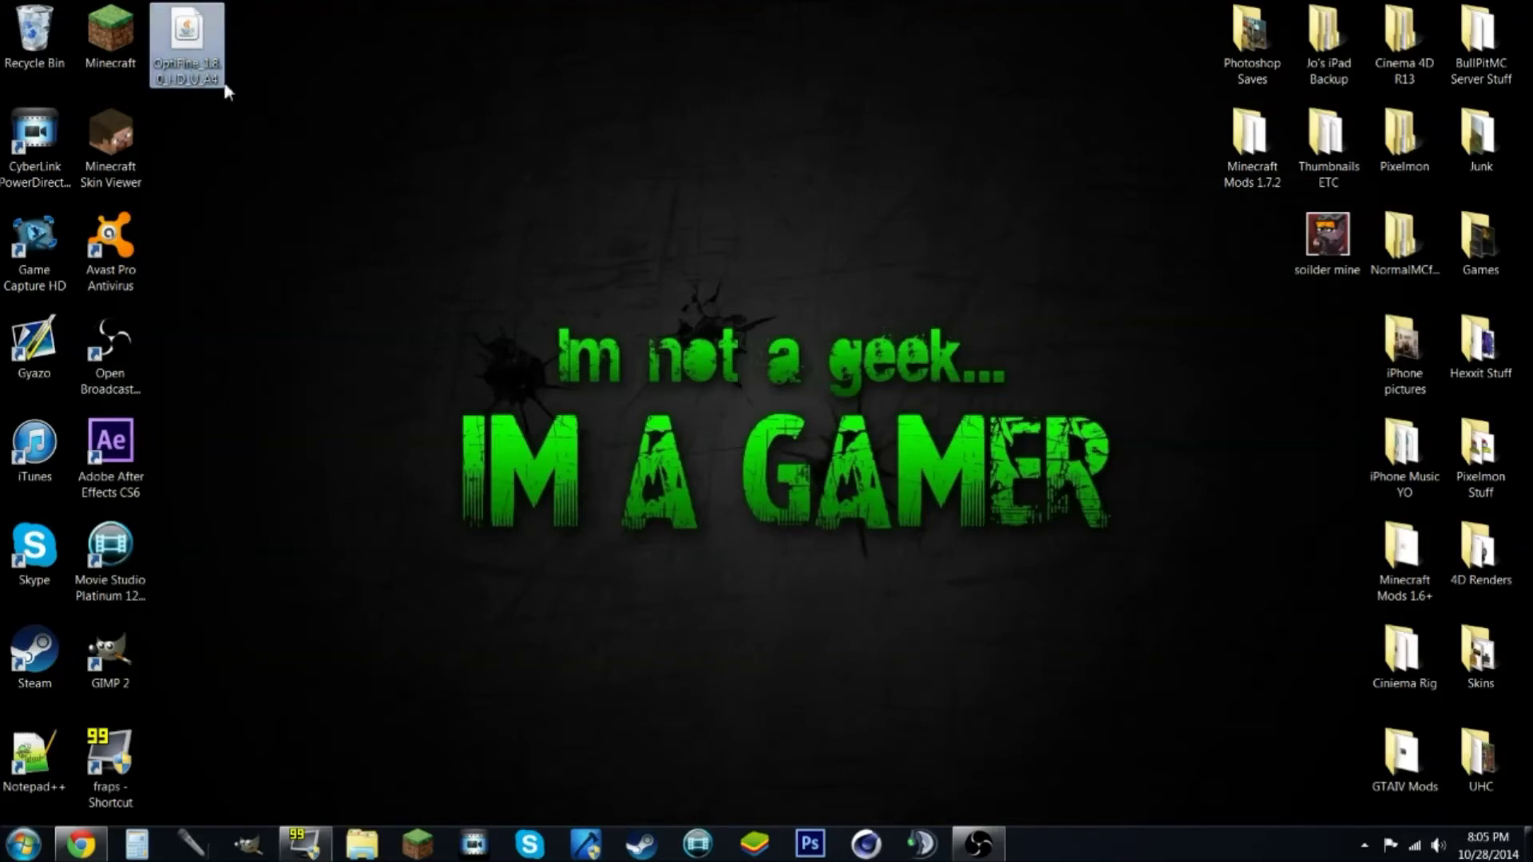
left_click(334, 102)
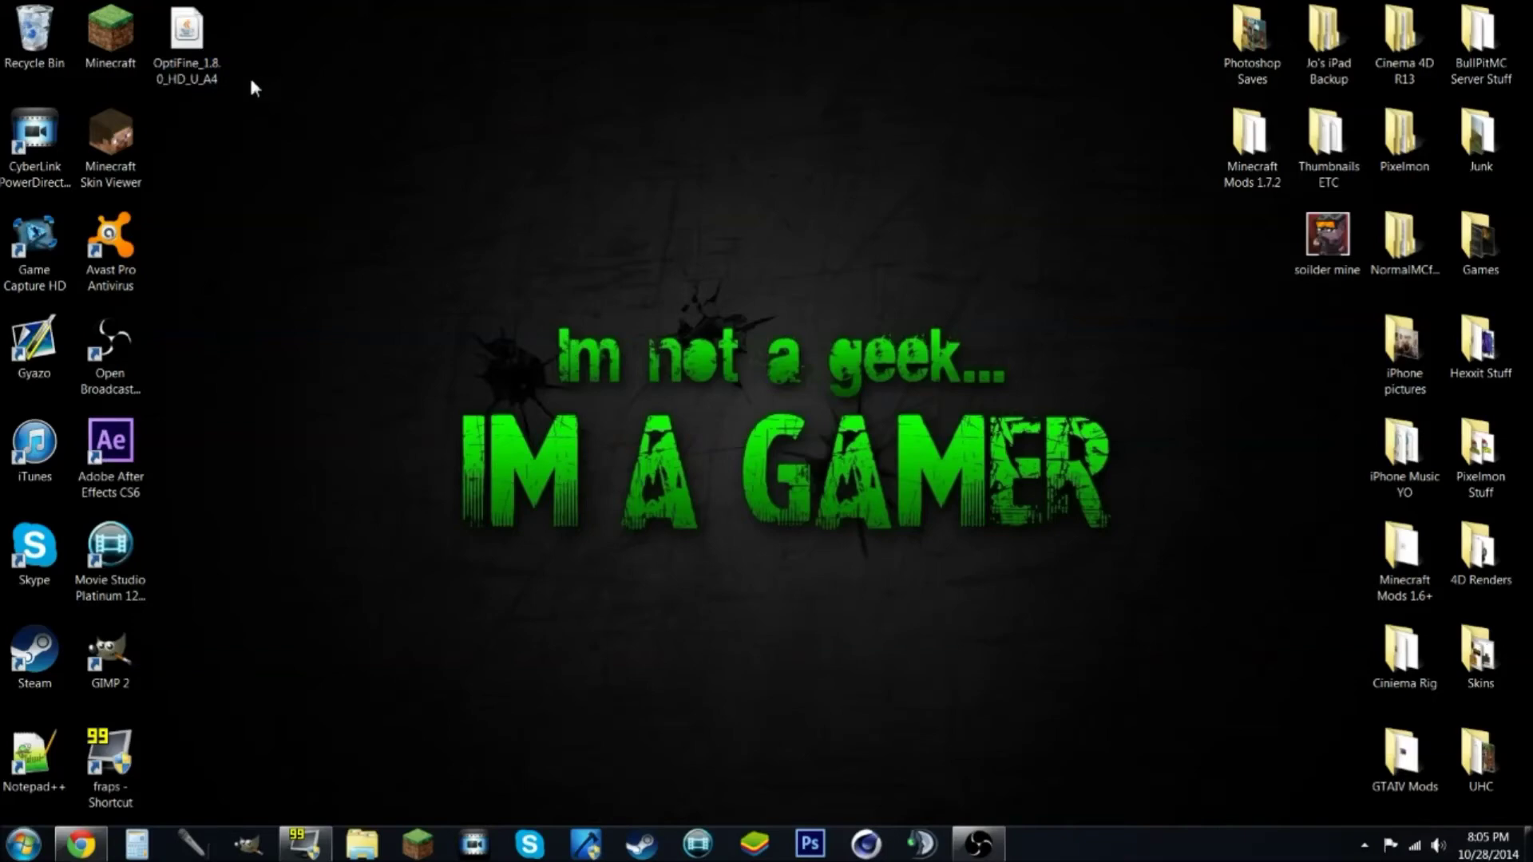
Open the jar in the OptiFine Installer, install OptiFine HD U A4, and reopen the launcher.
right_click(200, 46)
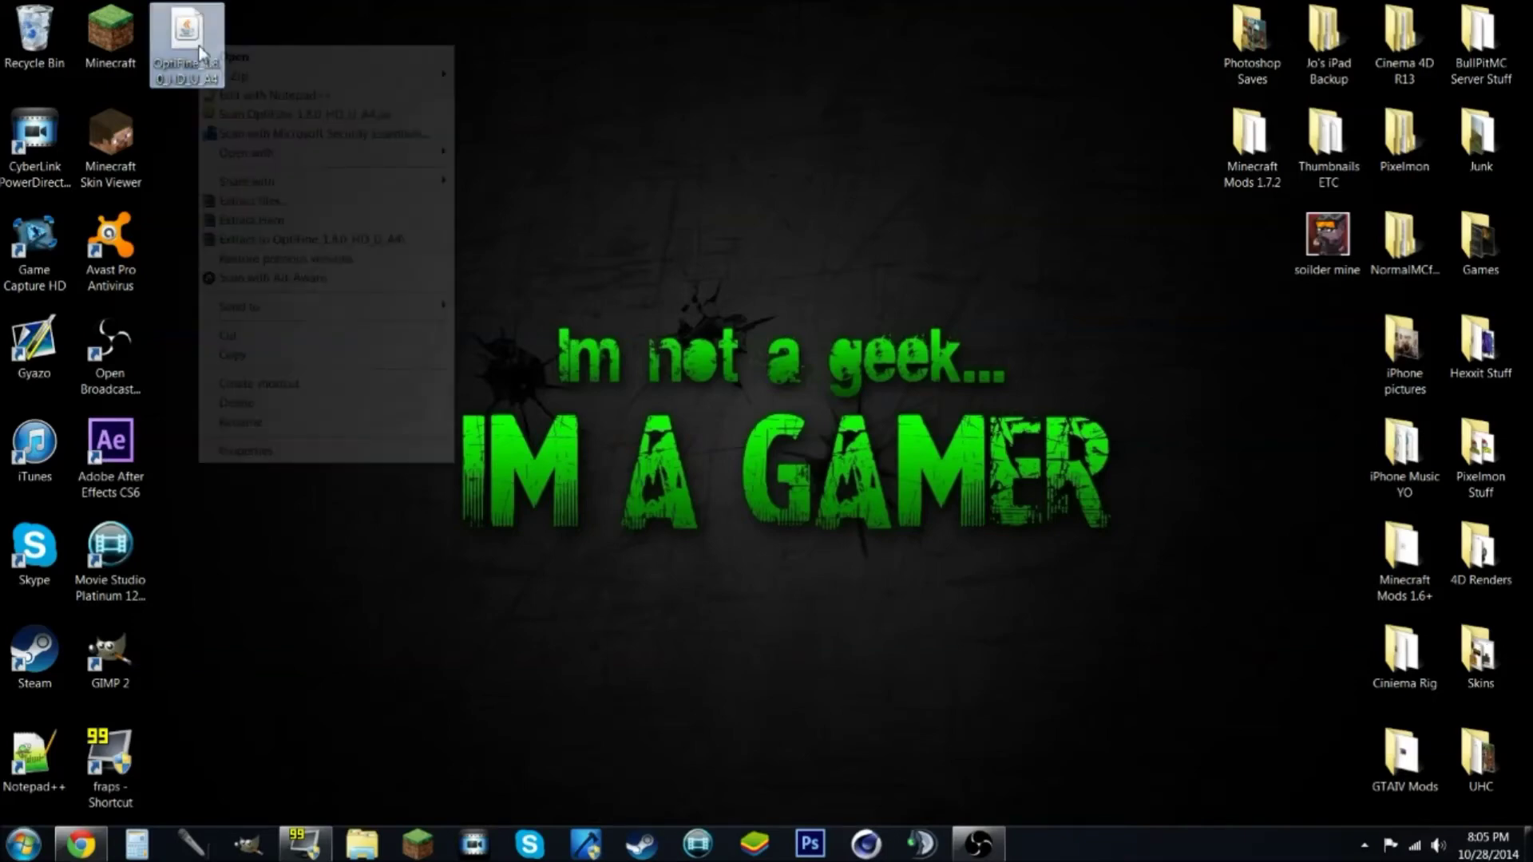
left_click(226, 58)
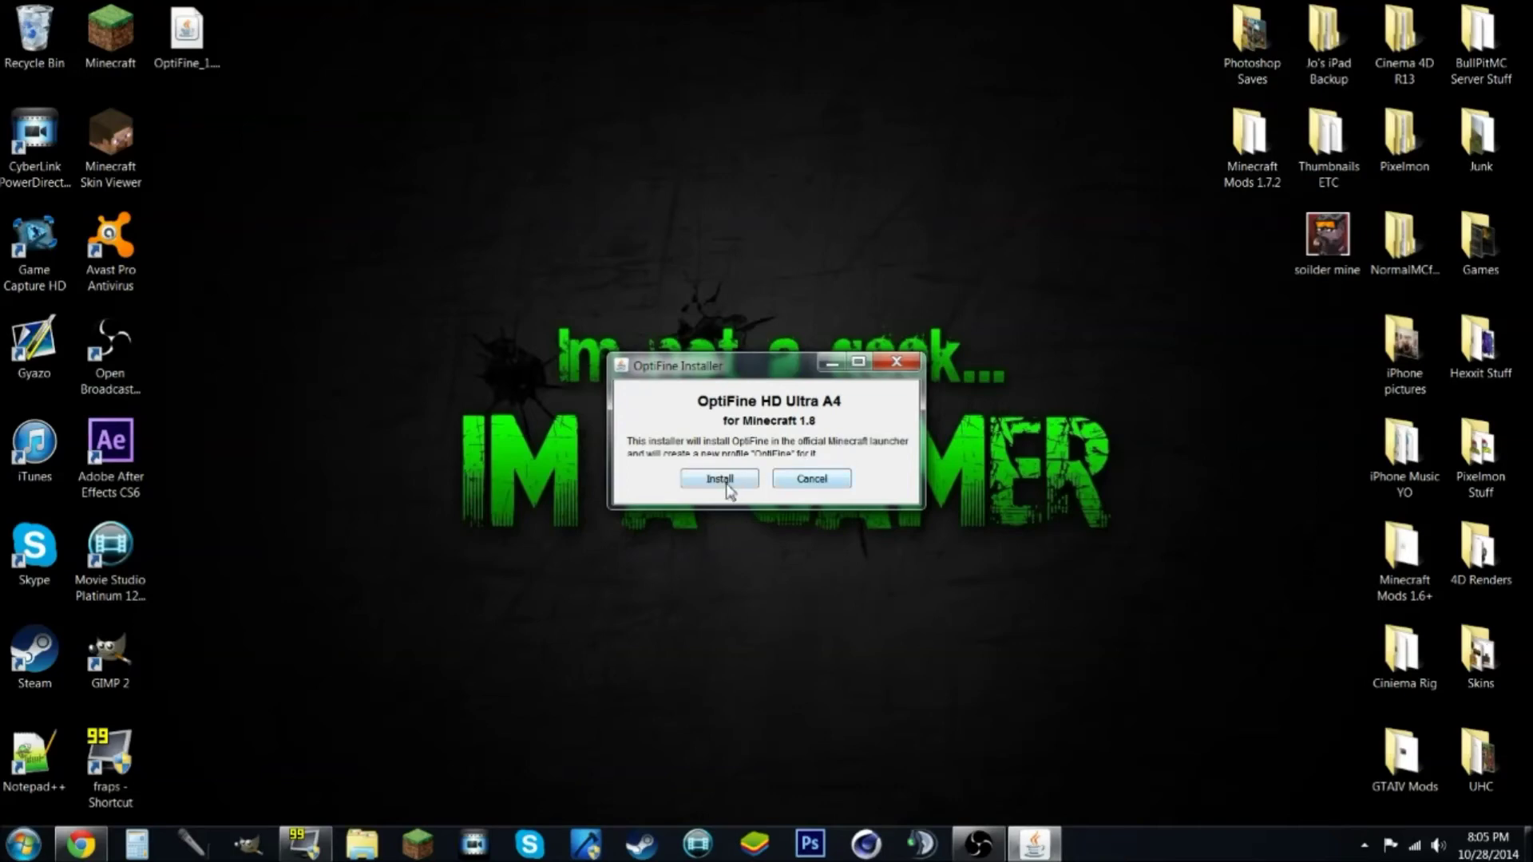
left_click(726, 484)
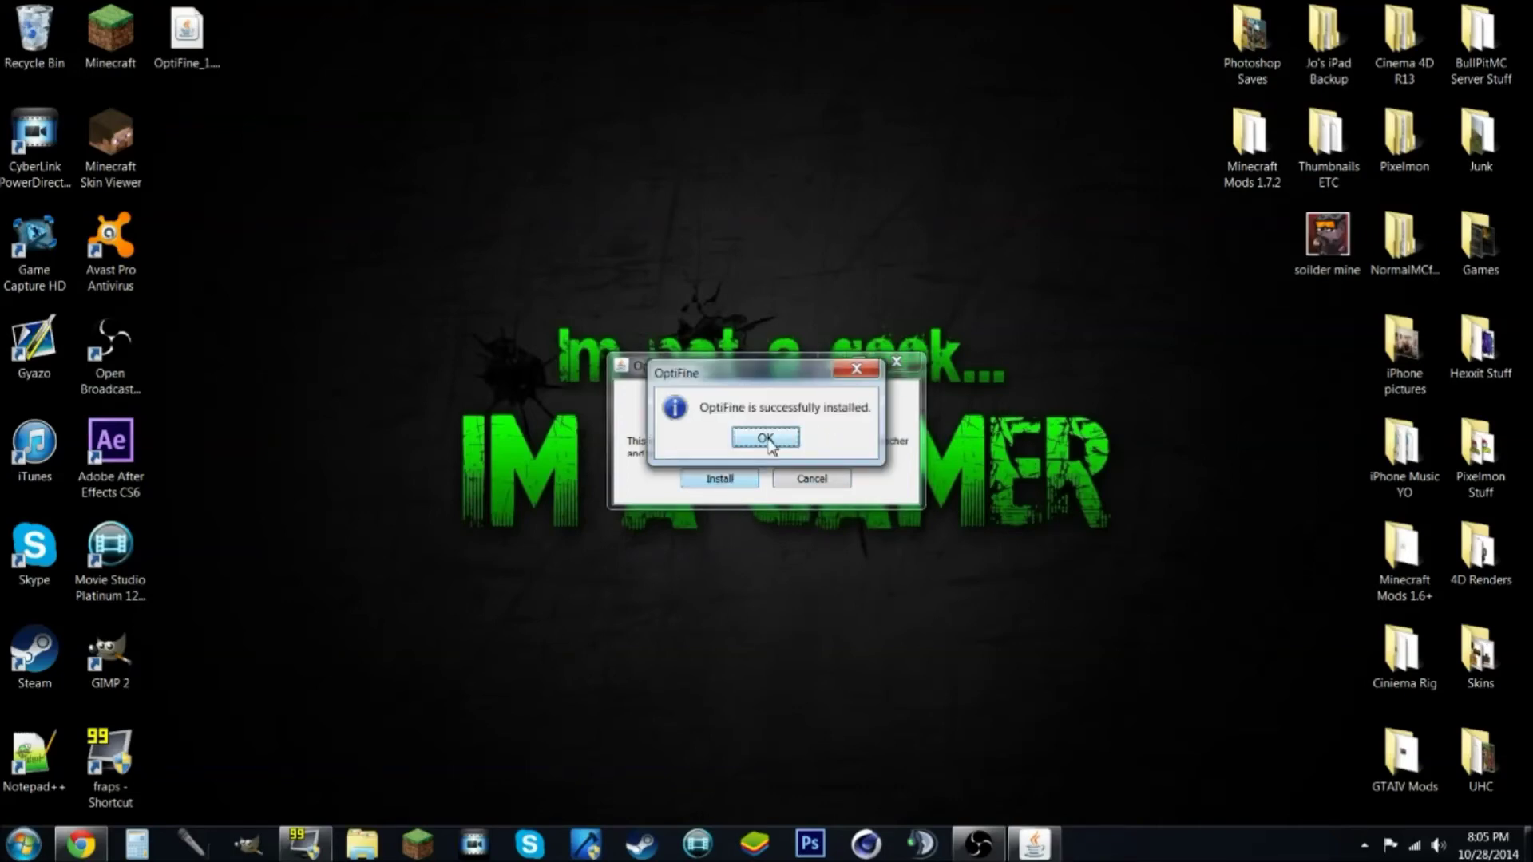
left_click(767, 439)
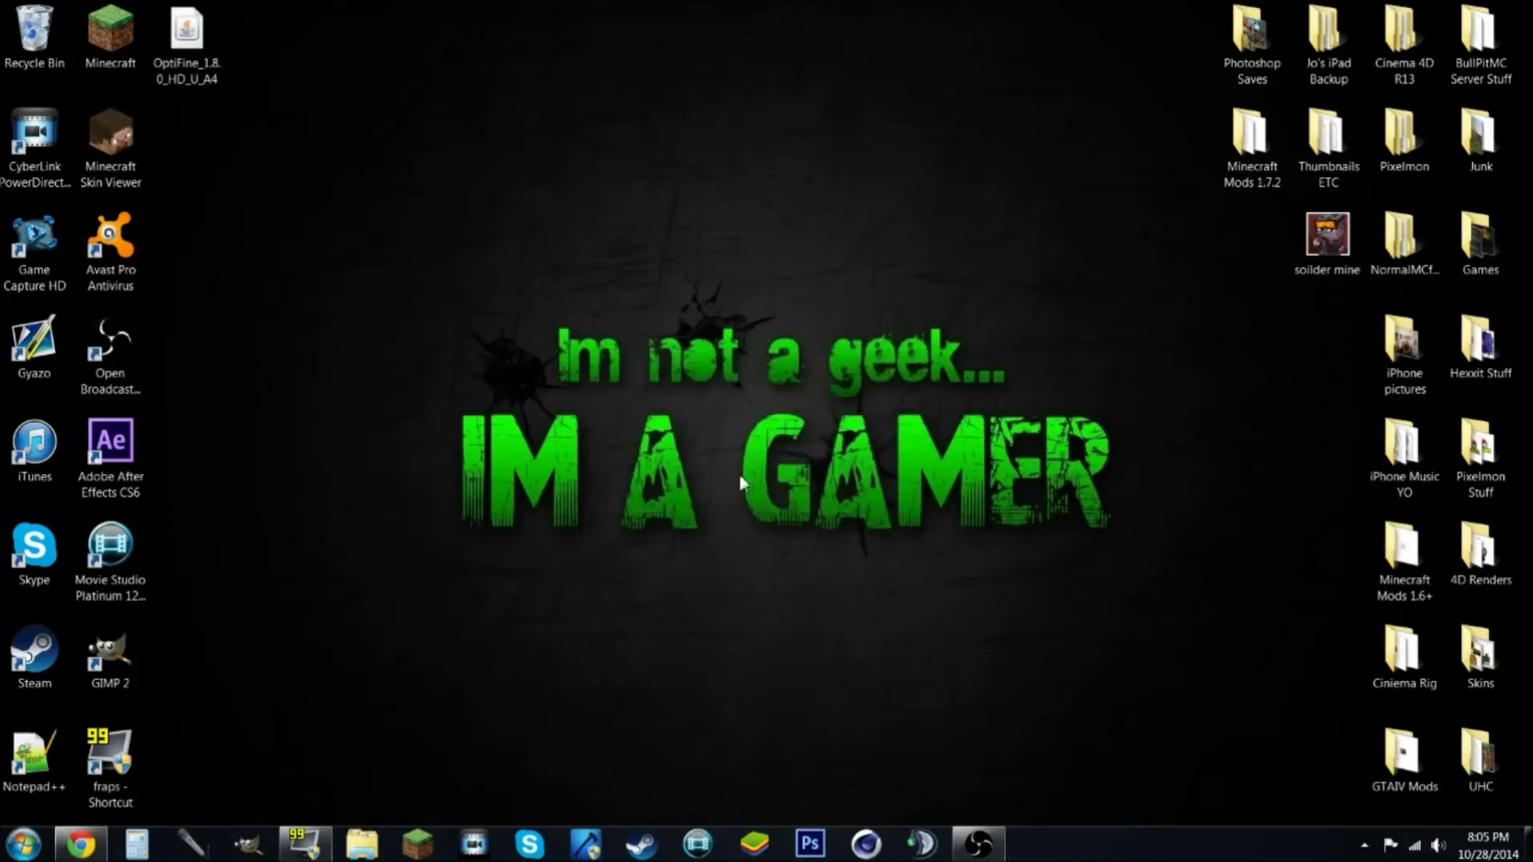
left_click(429, 837)
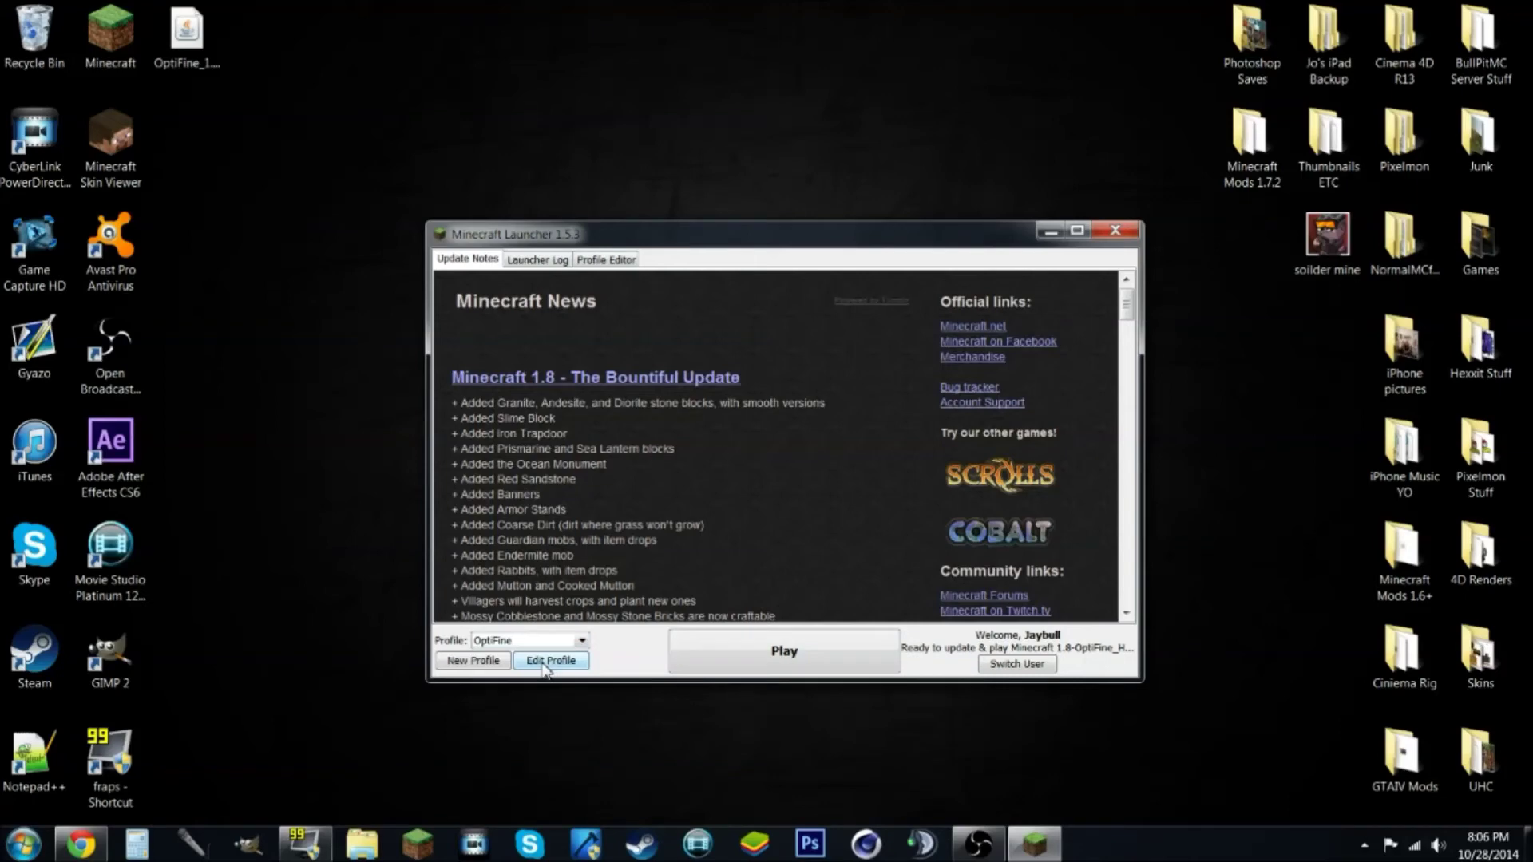
Keep the OptiFine profile on release 1.8-OptiFine_HD_U_A4, save it, and launch the game.
left_click(545, 663)
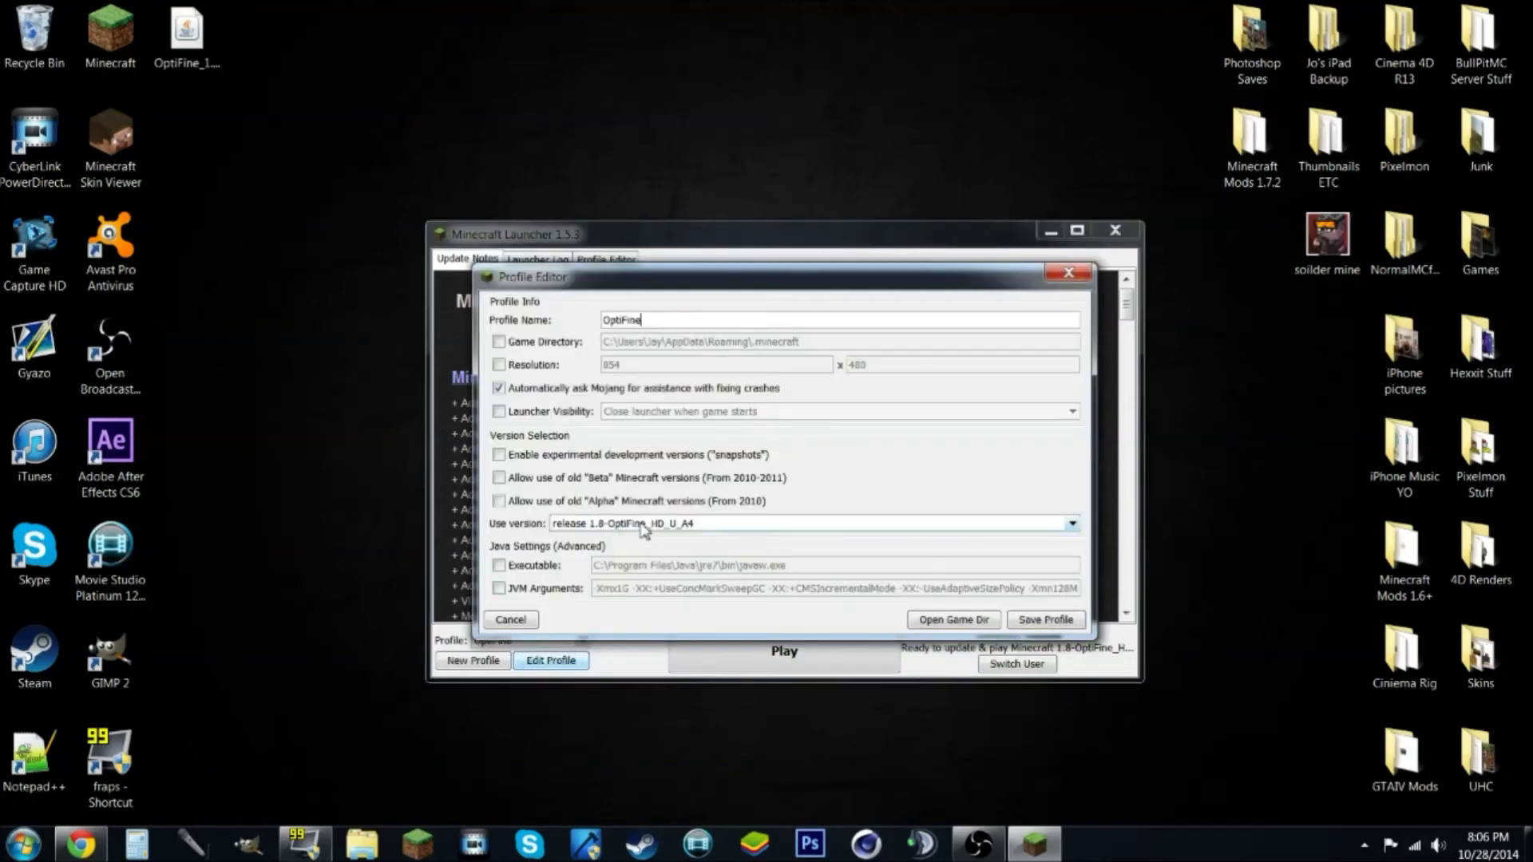
left_click(641, 525)
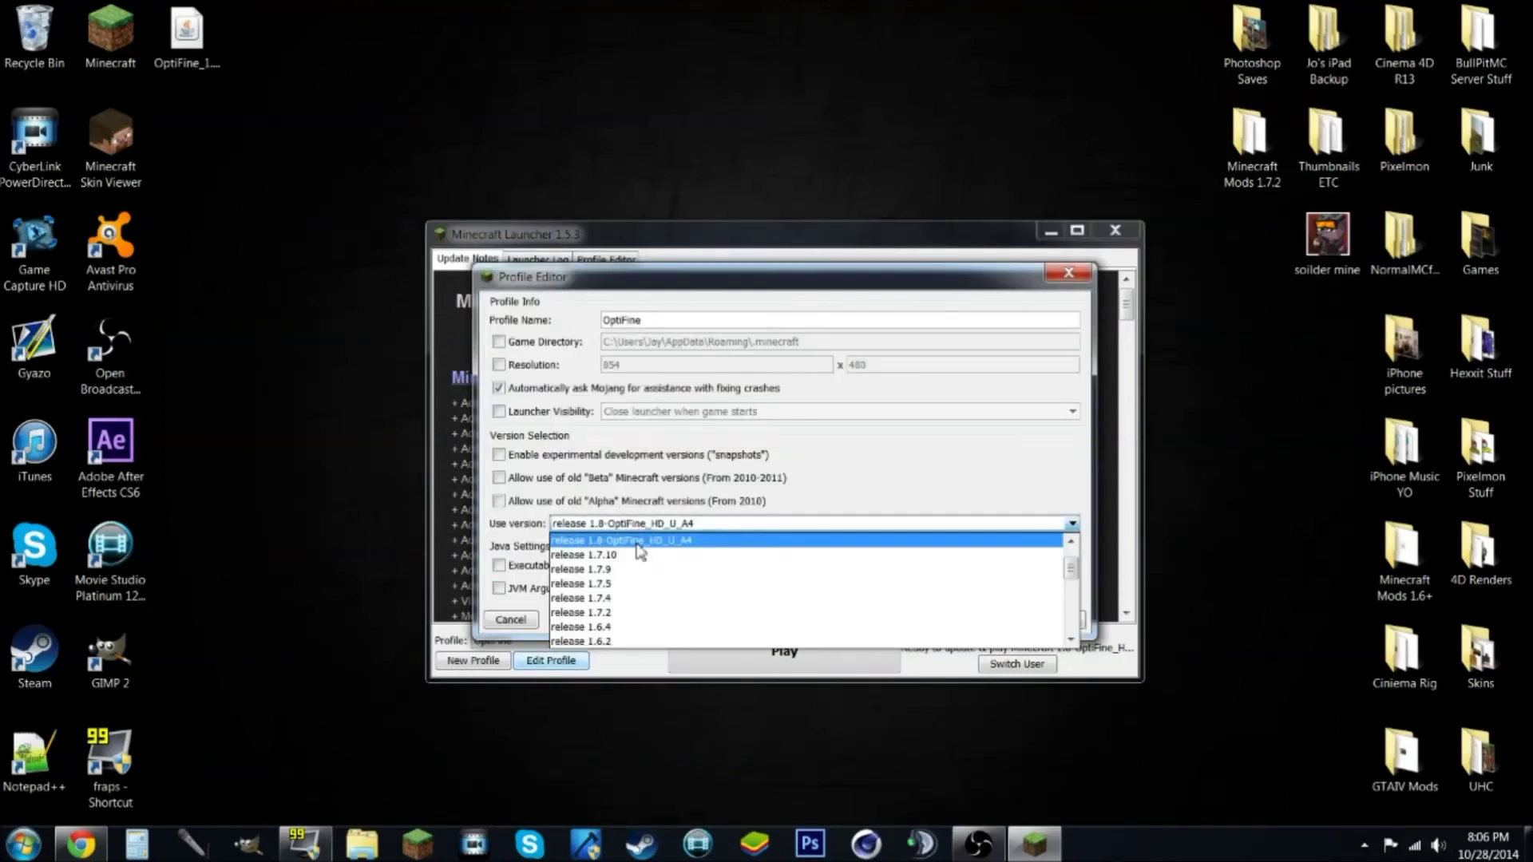
left_click(904, 483)
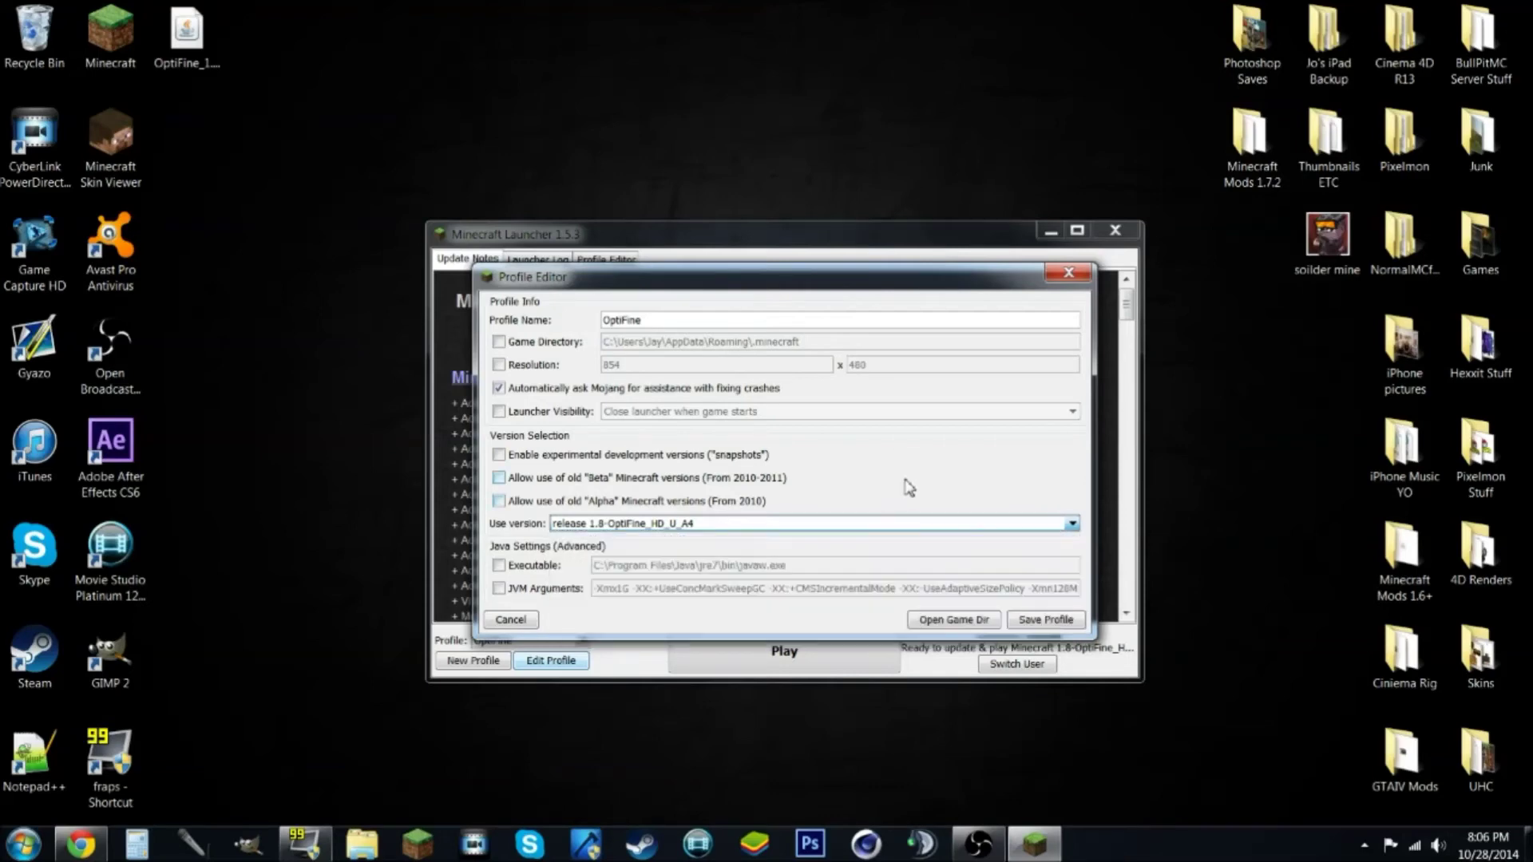
left_click(1039, 629)
left_click(794, 653)
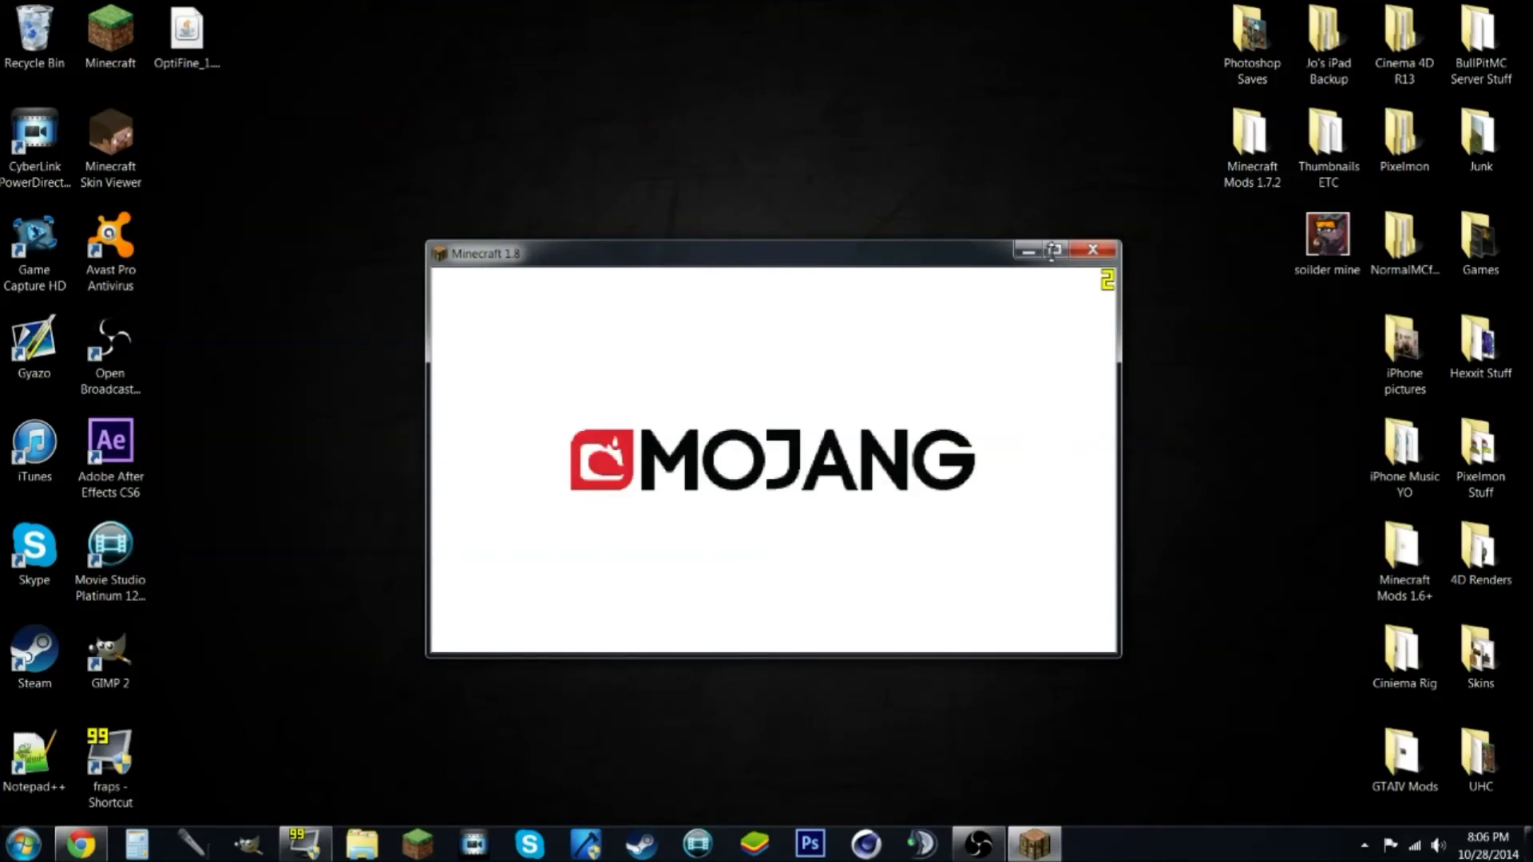
Maximize the game window and turn Master Volume OFF in Music & Sounds.
left_click(1054, 250)
left_click(603, 675)
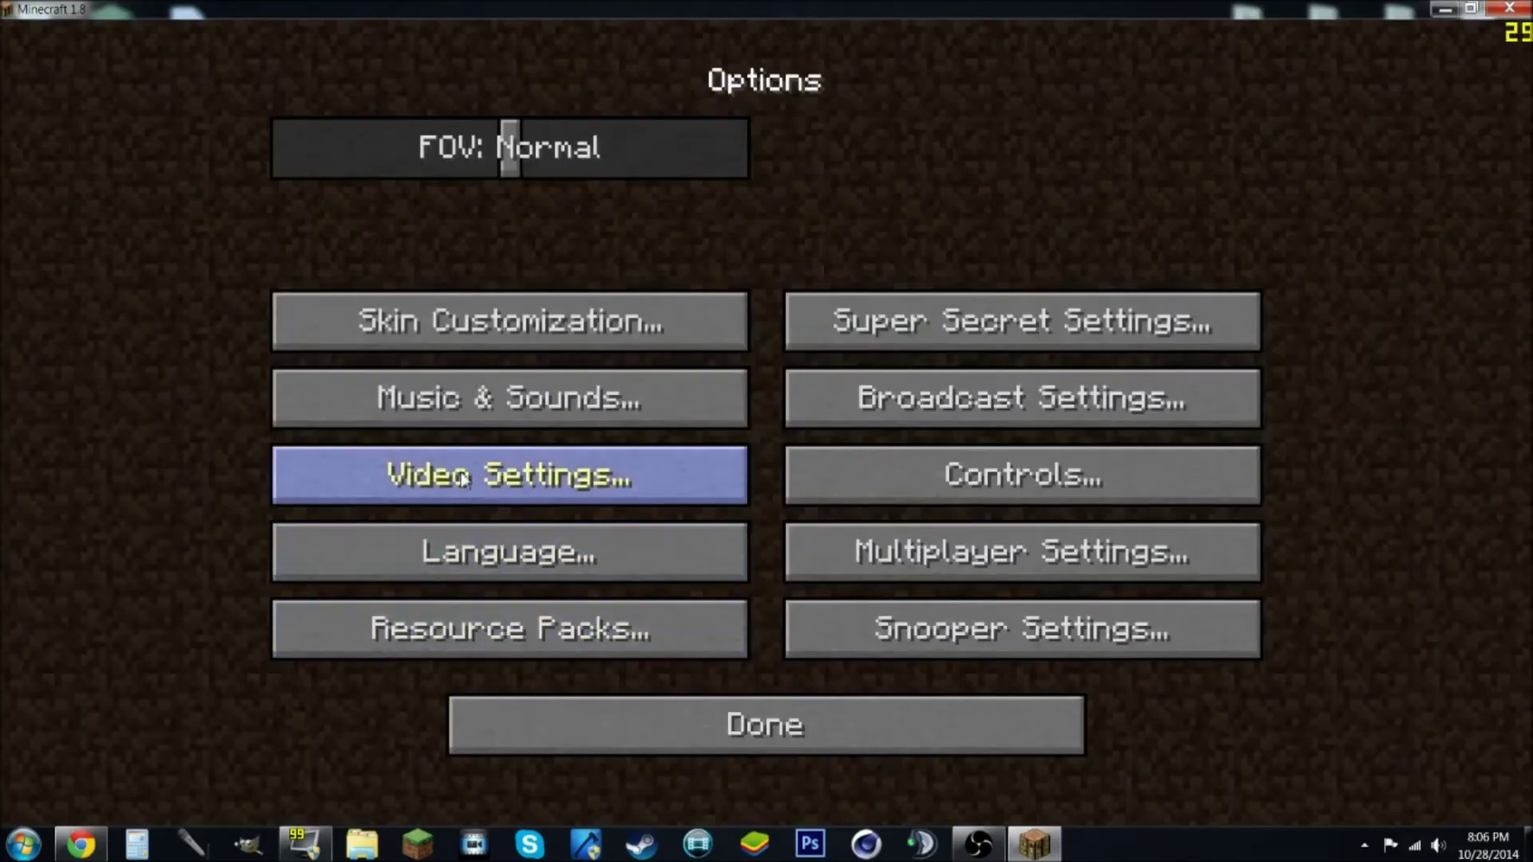
left_click(448, 395)
left_click_drag(336, 147, 232, 144)
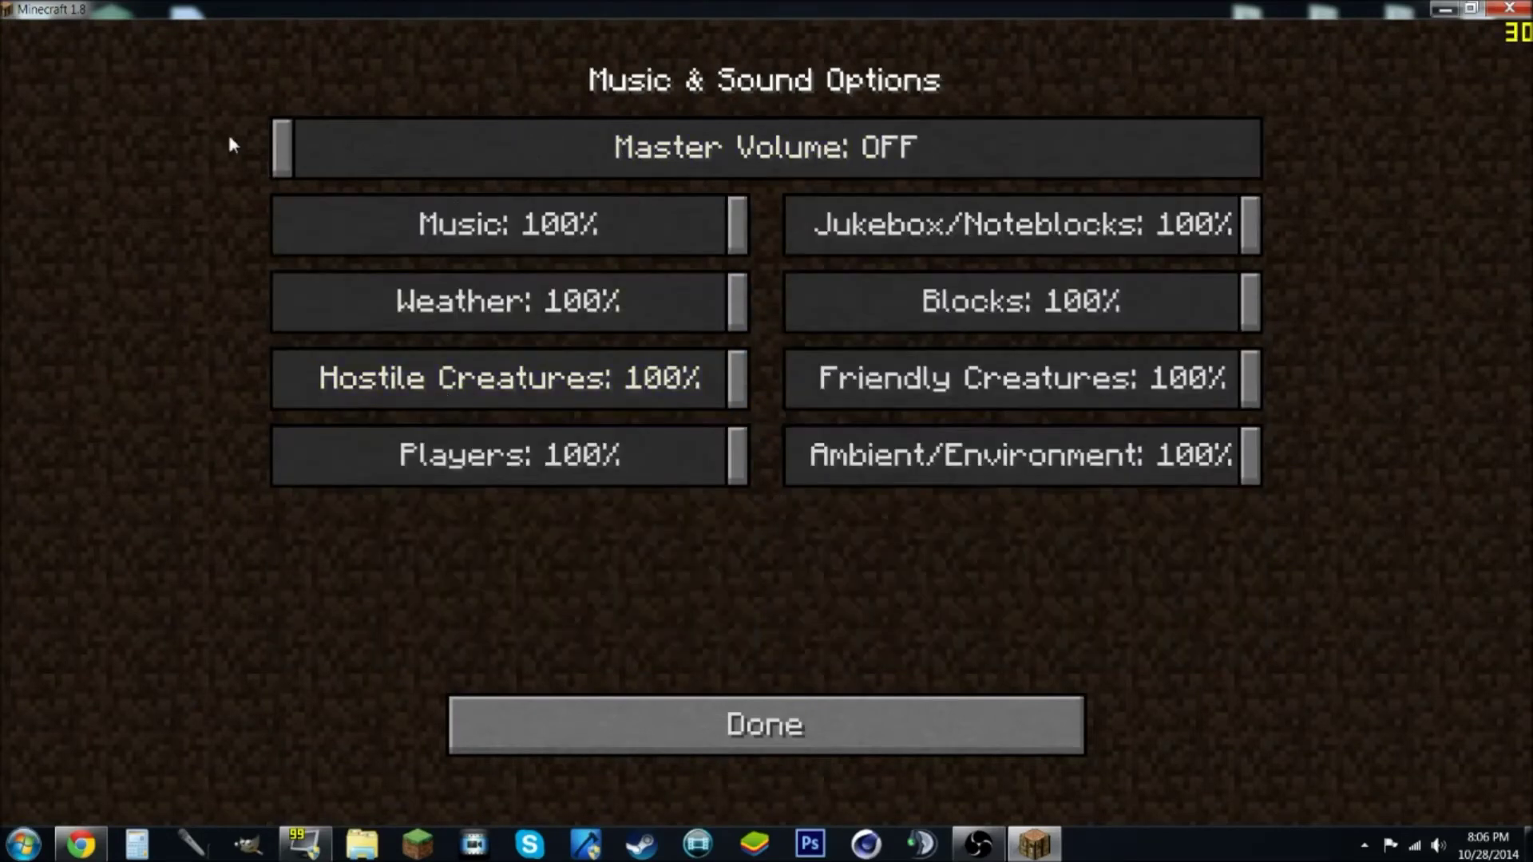
left_click(745, 711)
left_click(703, 725)
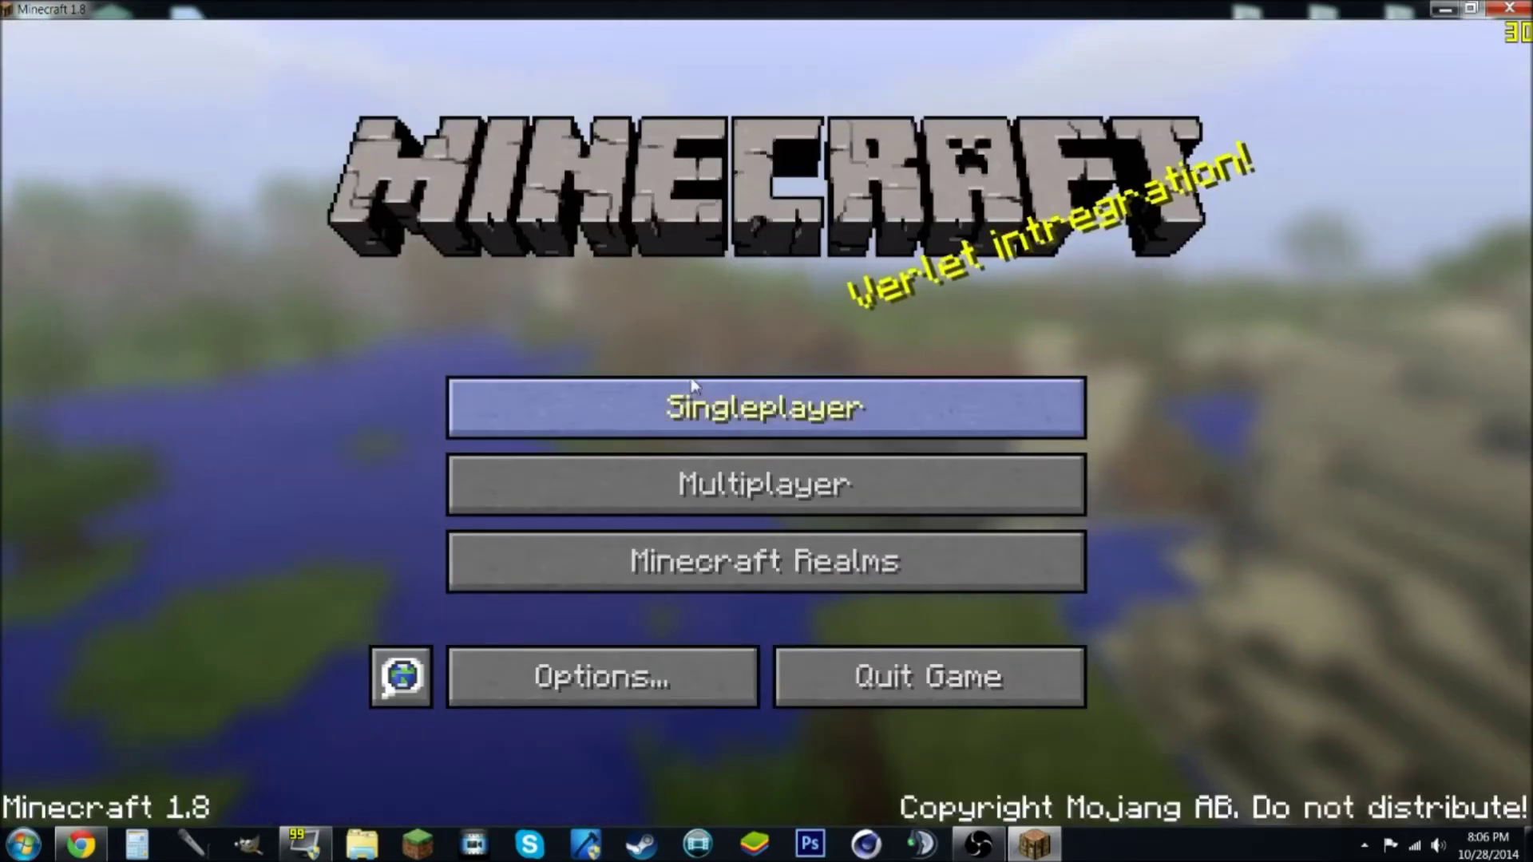
Set Render Distance to 20 Far+ and Max Framerate to 100 fps in Video Settings.
left_click(607, 680)
left_click(600, 495)
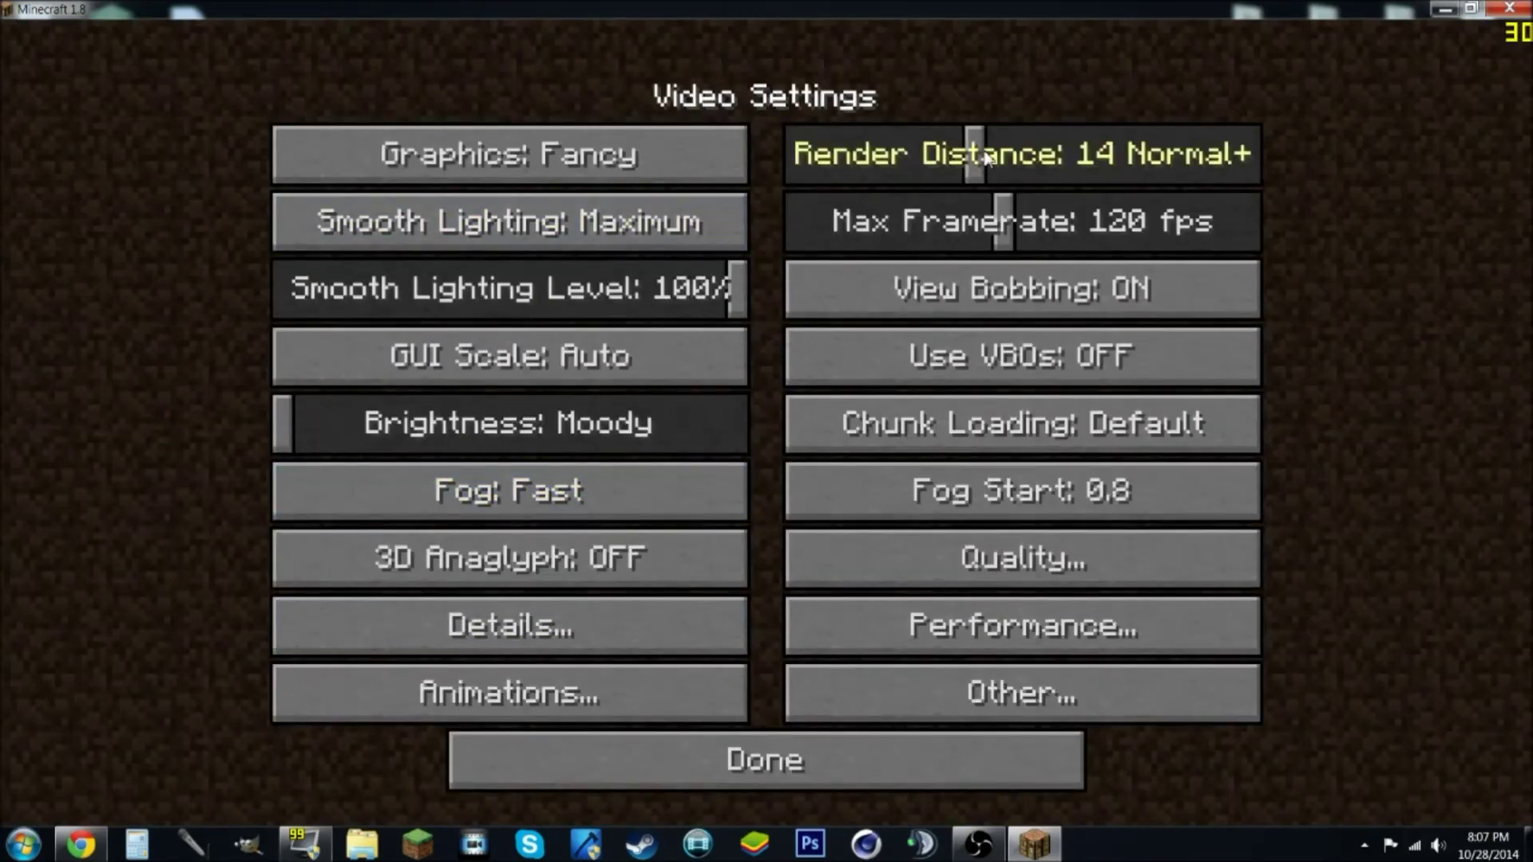
mouse_move(986, 158)
left_mouse_down()
mouse_move(1230, 154)
mouse_move(870, 154)
mouse_move(1143, 154)
mouse_move(917, 156)
mouse_move(1094, 156)
mouse_move(976, 156)
mouse_move(1080, 155)
left_mouse_up()
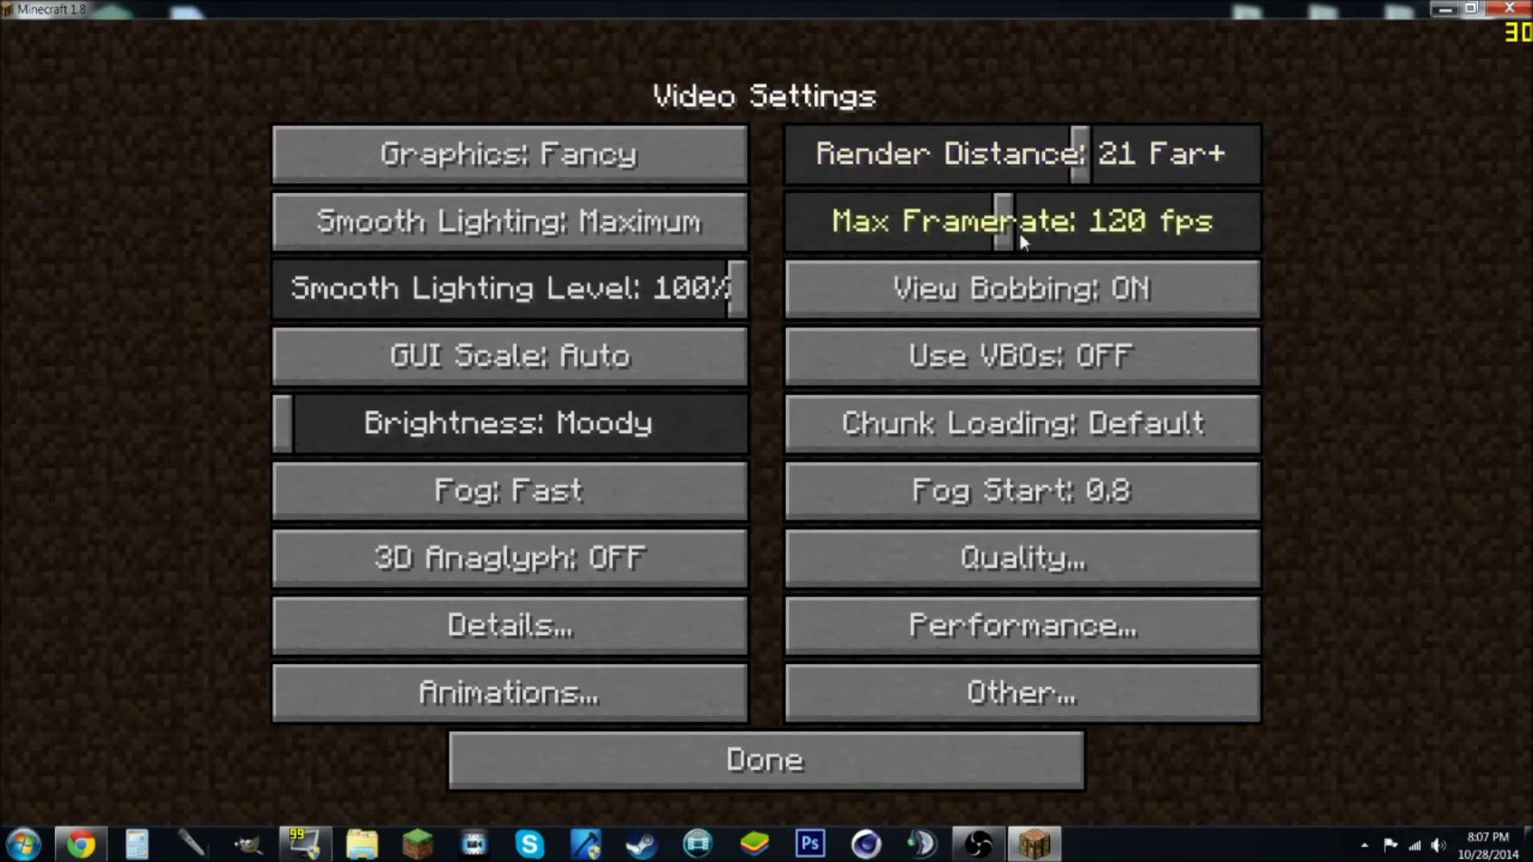
mouse_move(1024, 242)
left_mouse_down()
mouse_move(1157, 238)
mouse_move(974, 250)
left_mouse_up()
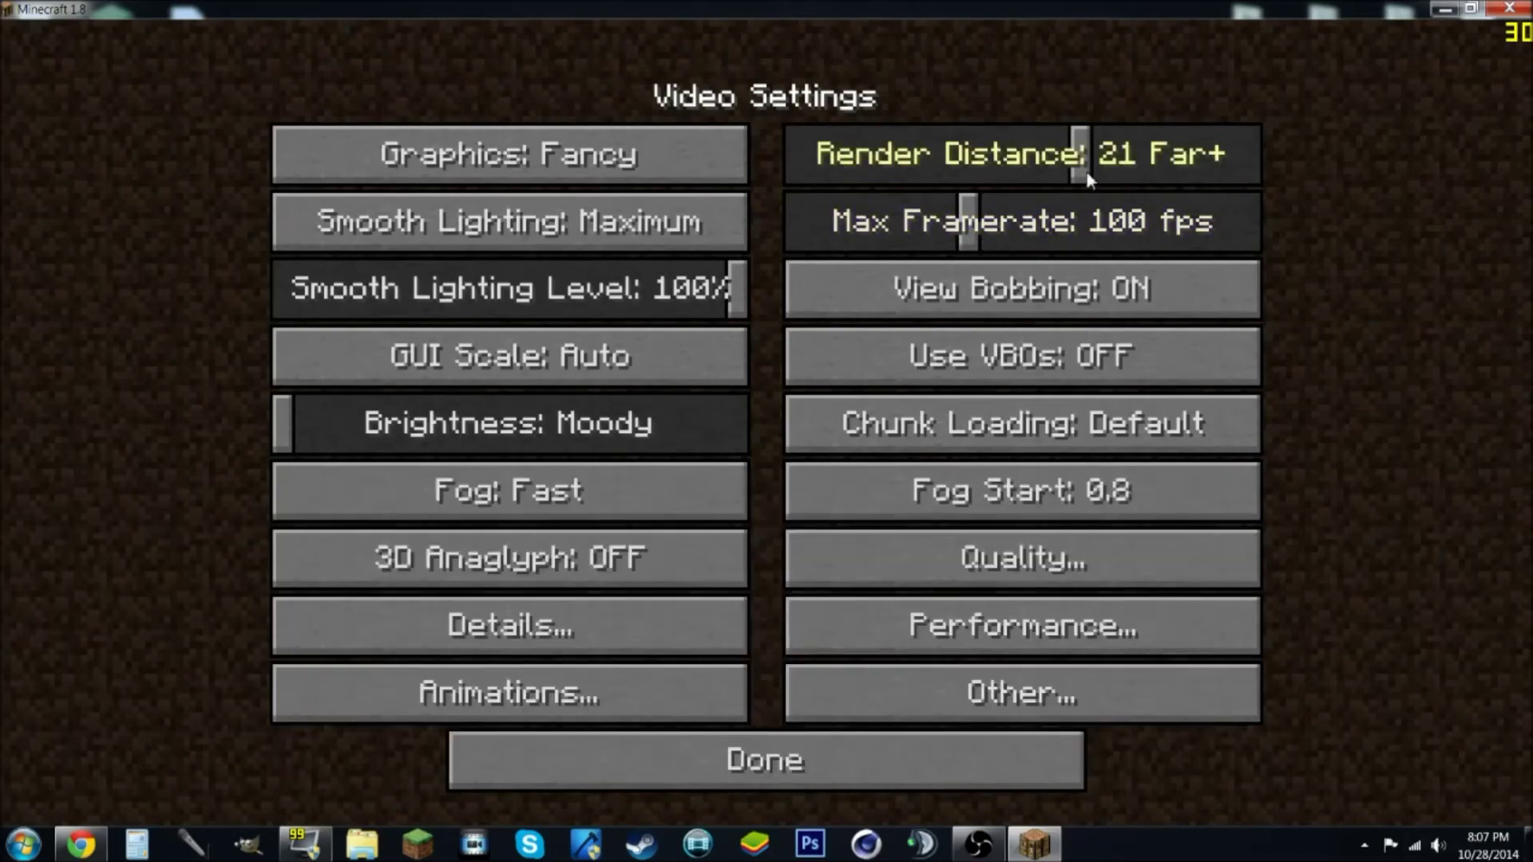
mouse_move(1091, 180)
left_mouse_down()
mouse_move(999, 175)
mouse_move(1071, 170)
left_mouse_up()
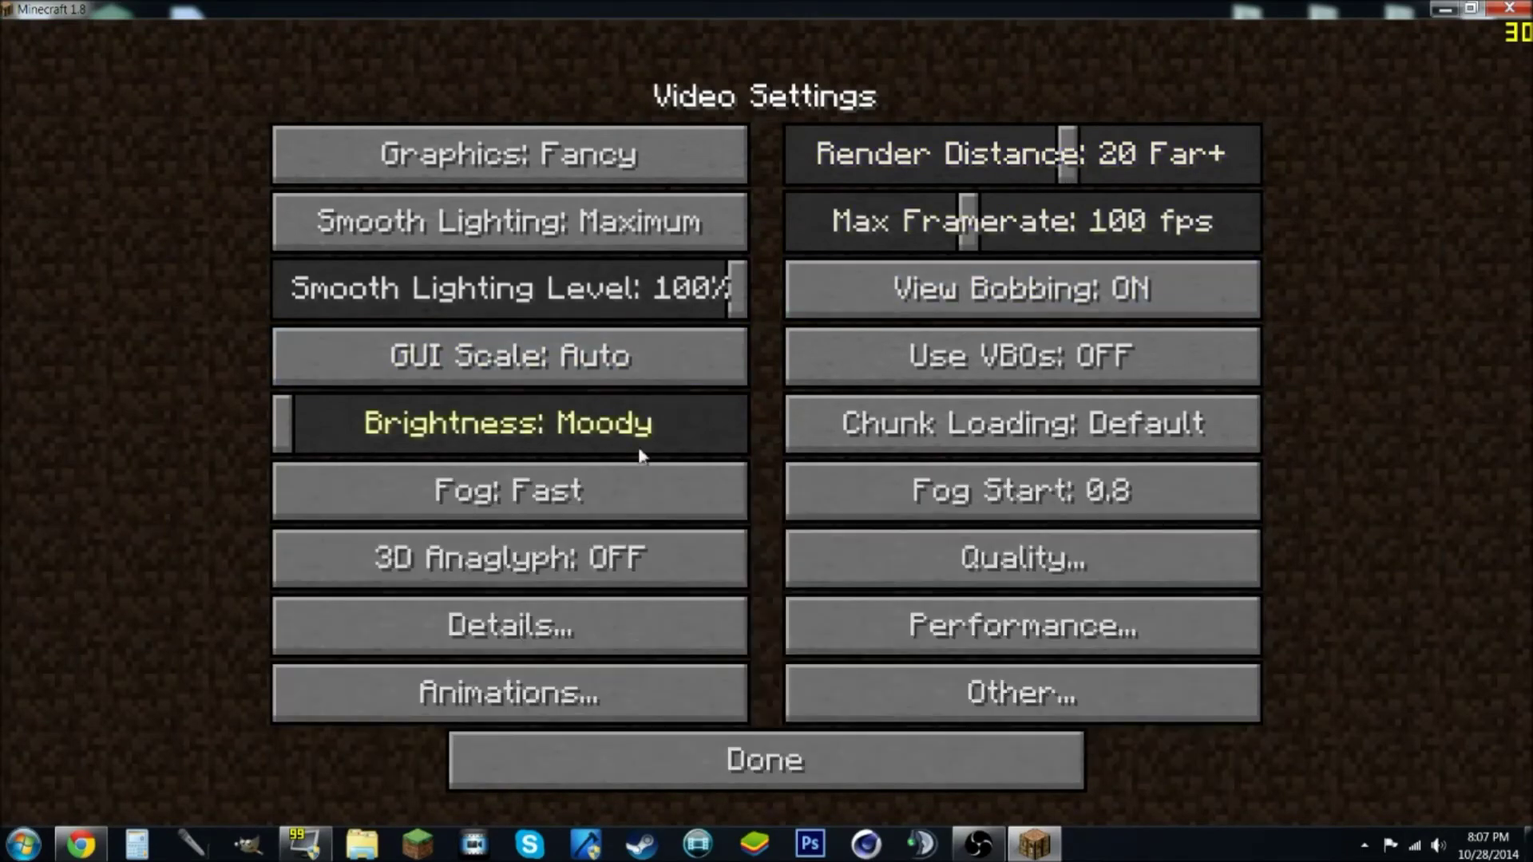
left_click(786, 765)
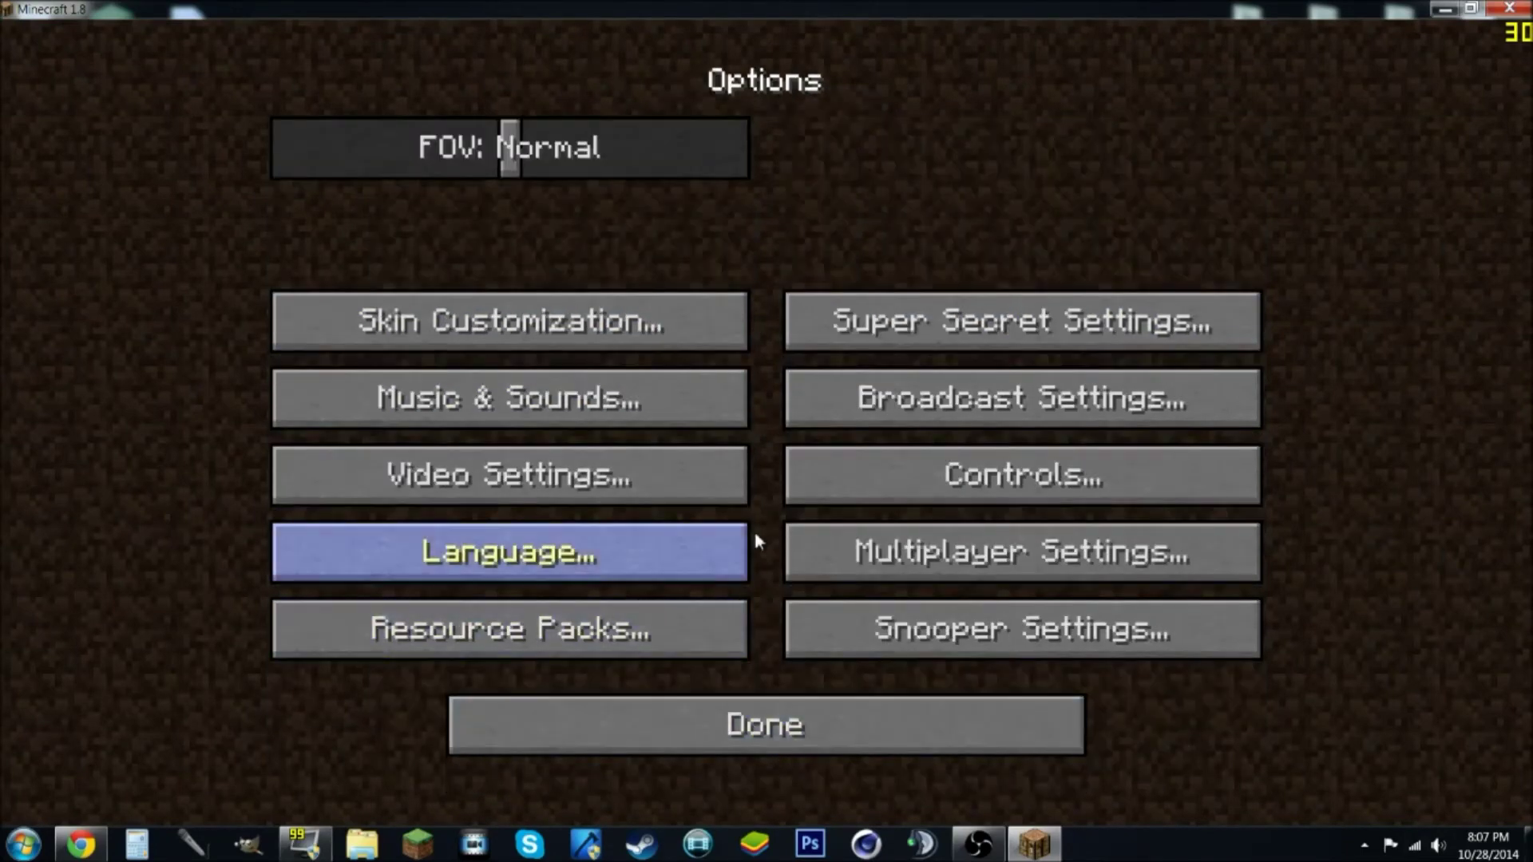
Rebind the Zoom control from LCONTROL to F in the Controls settings, then return to the title menu.
left_click(1009, 474)
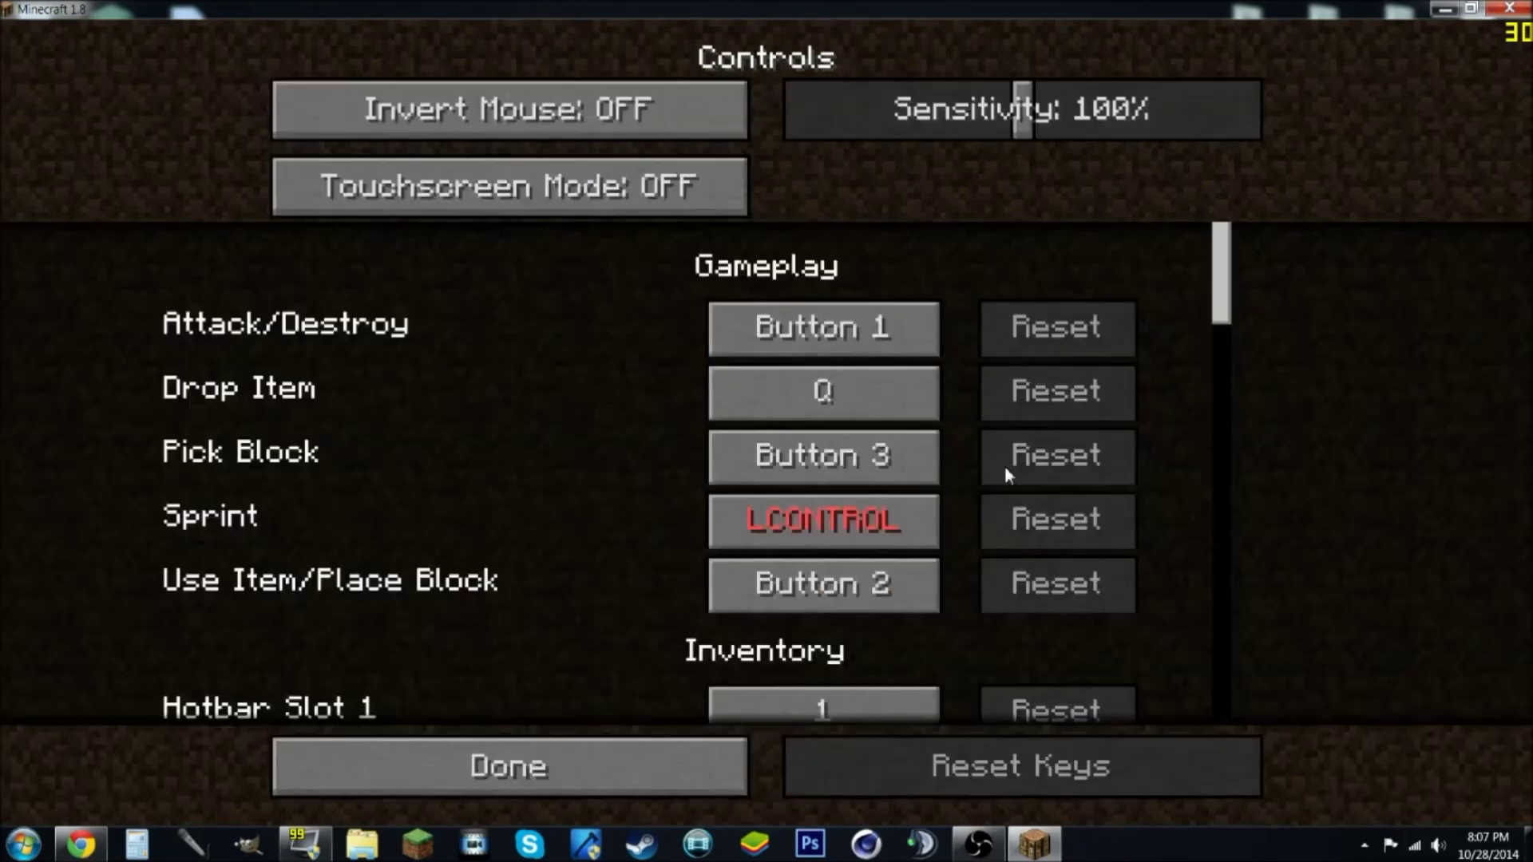
scroll(1220, 289, "down", 3)
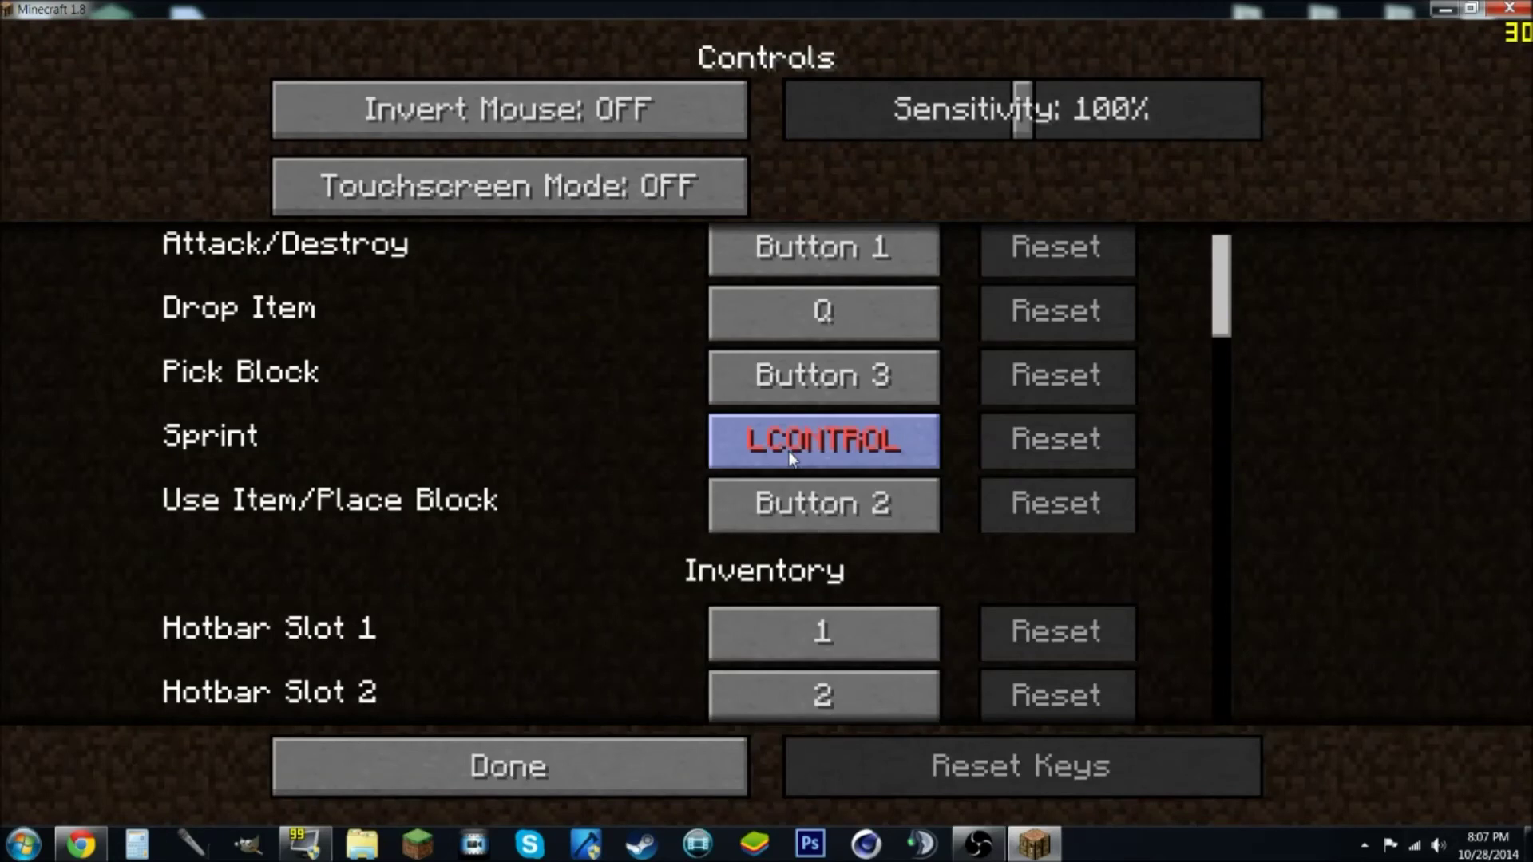
left_click_drag(1228, 329, 1229, 523)
scroll(1173, 533, "down", 5)
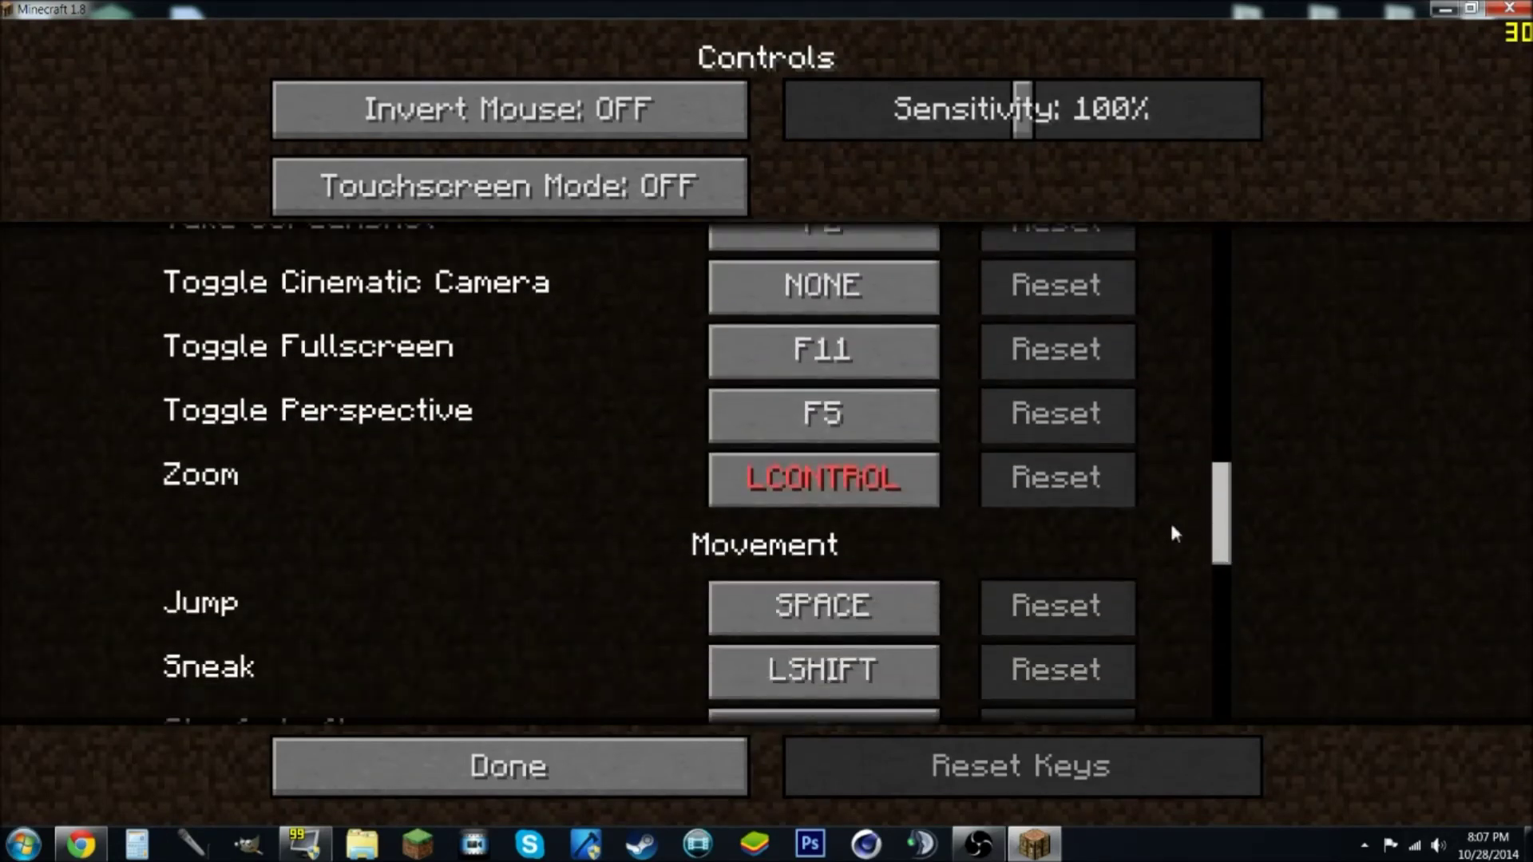
left_click(772, 480)
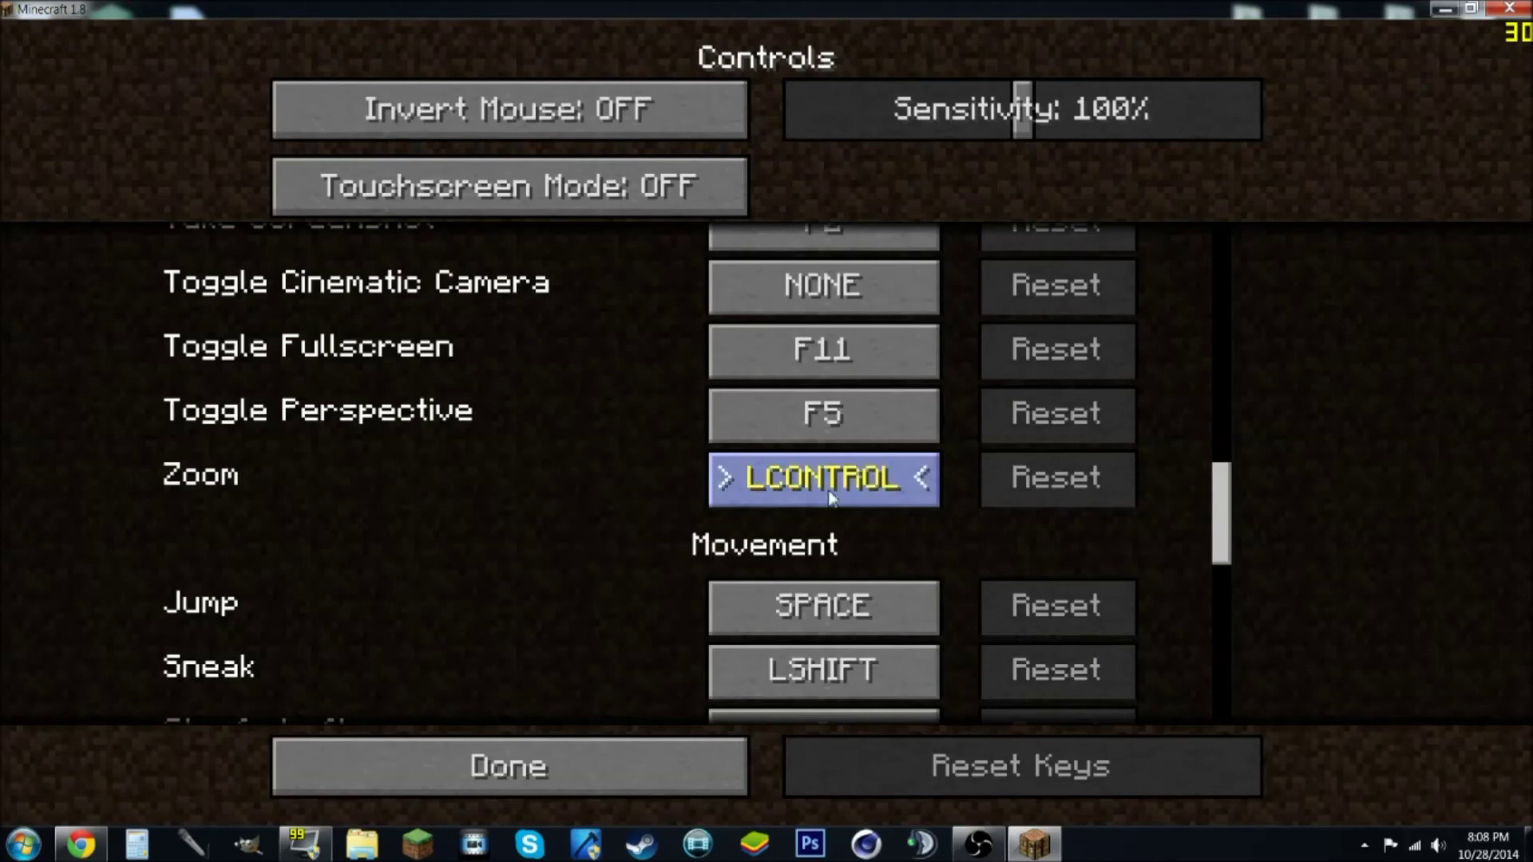
key("f")
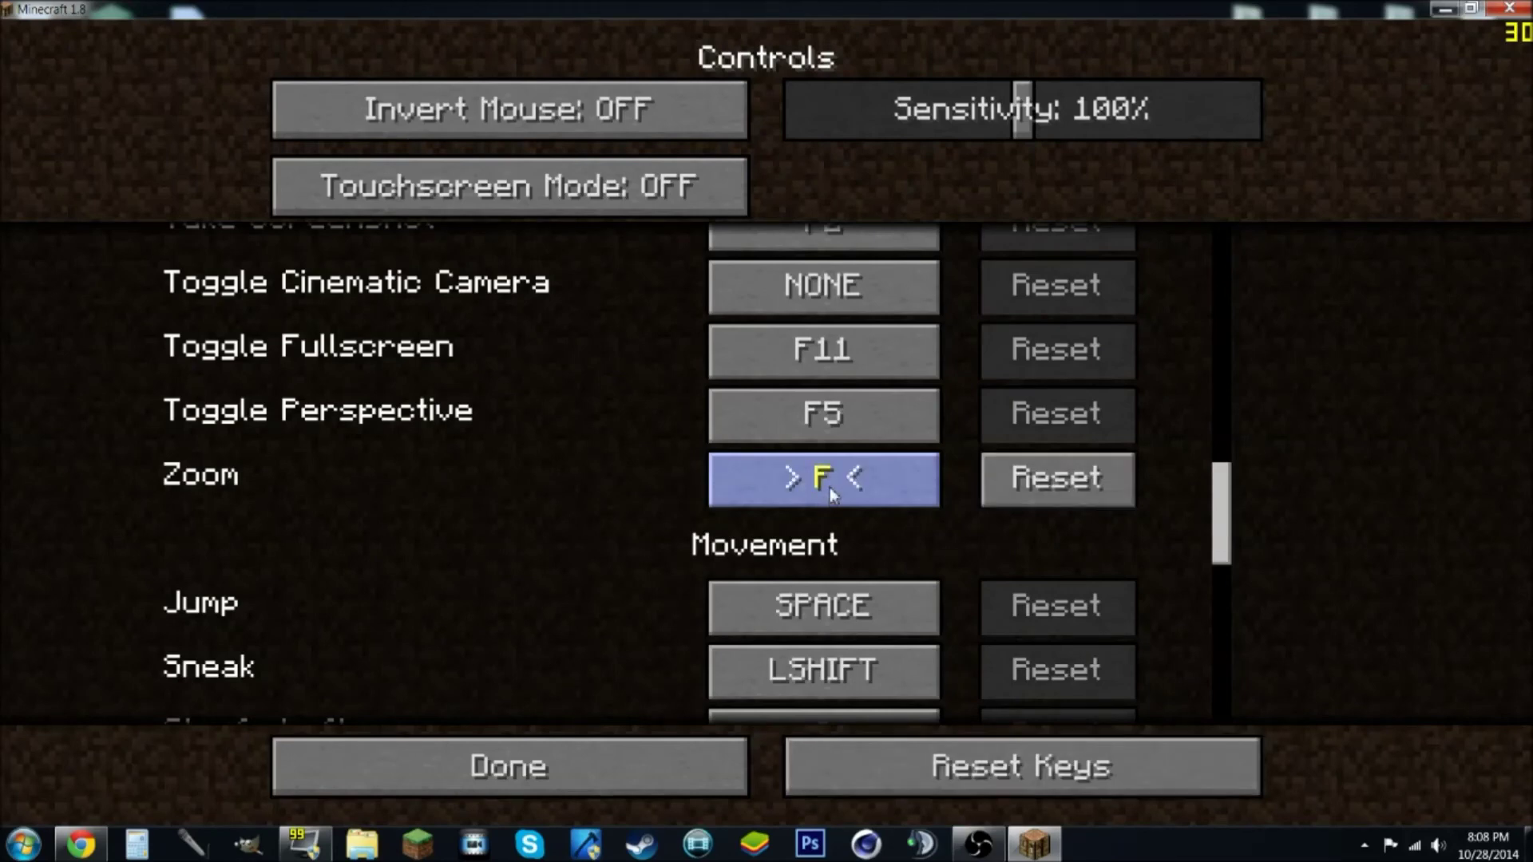
left_click(831, 487)
key("f")
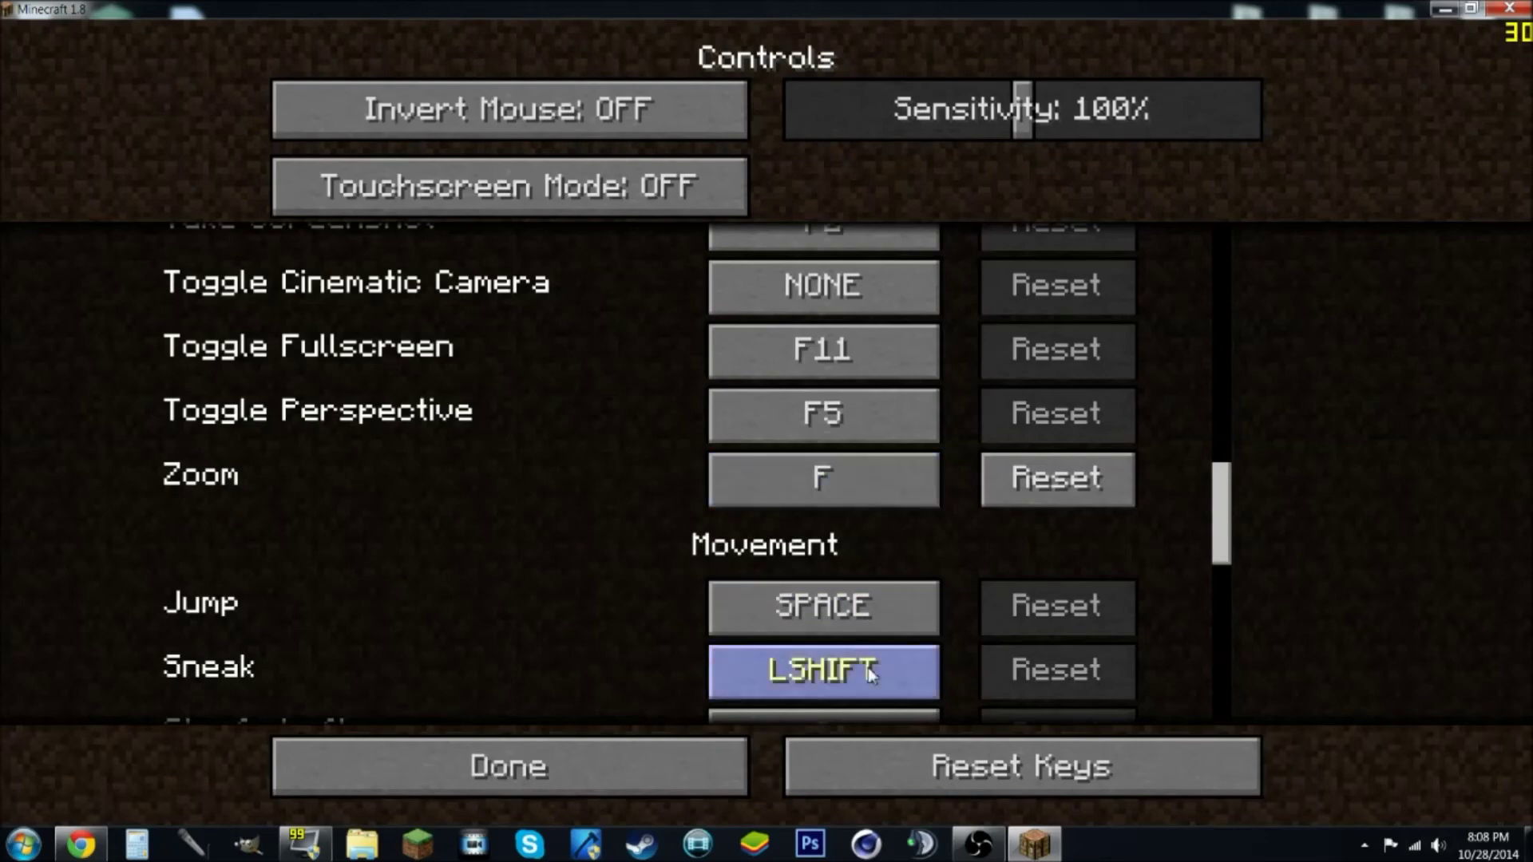
left_click(541, 789)
Load a singleplayer forest world from the main menu.
left_click(654, 737)
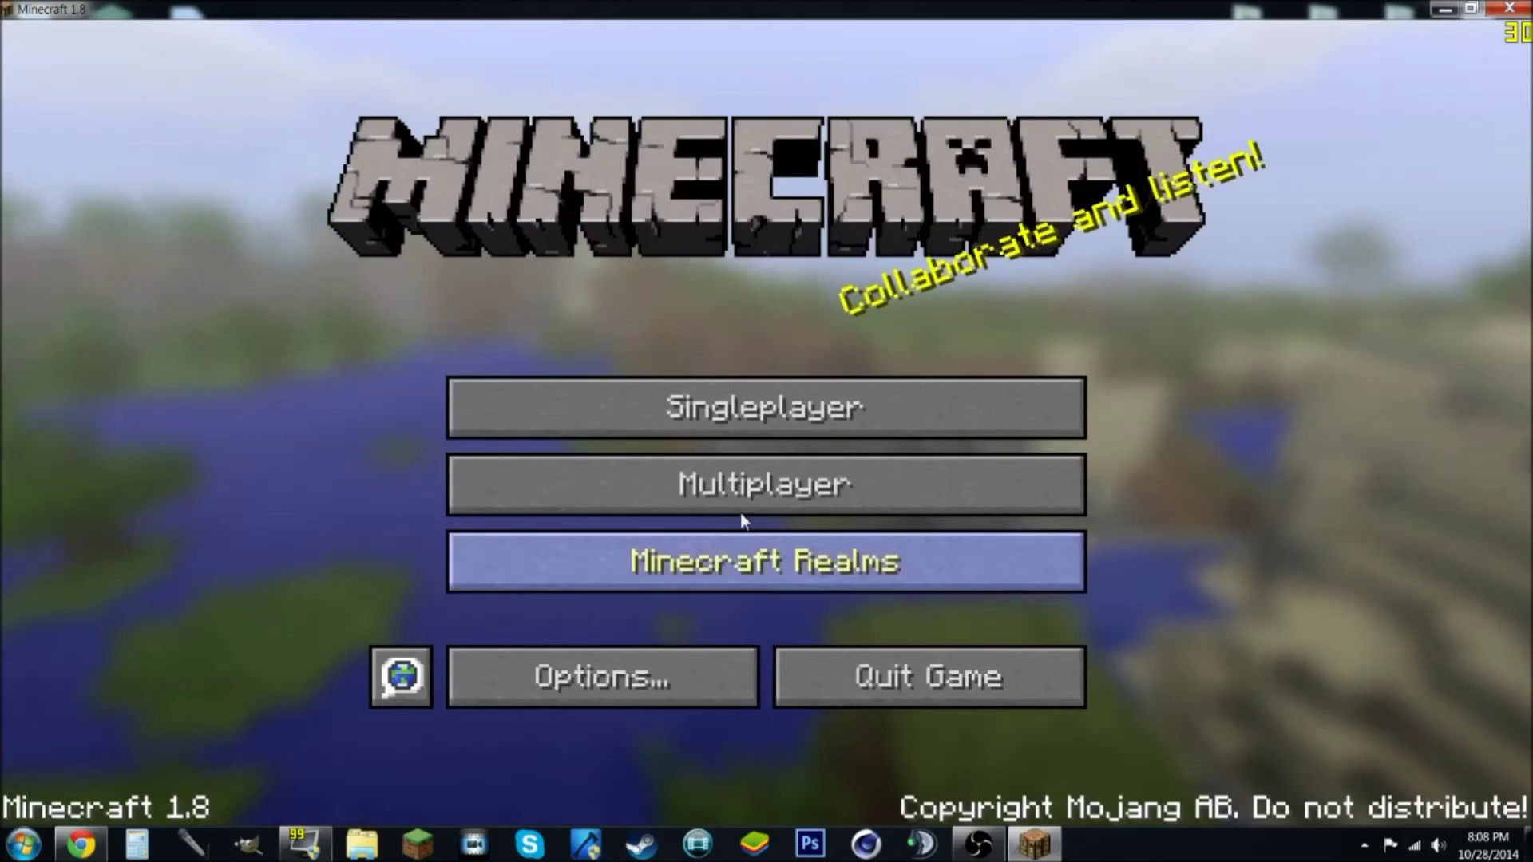
left_click(746, 419)
double_click(675, 225)
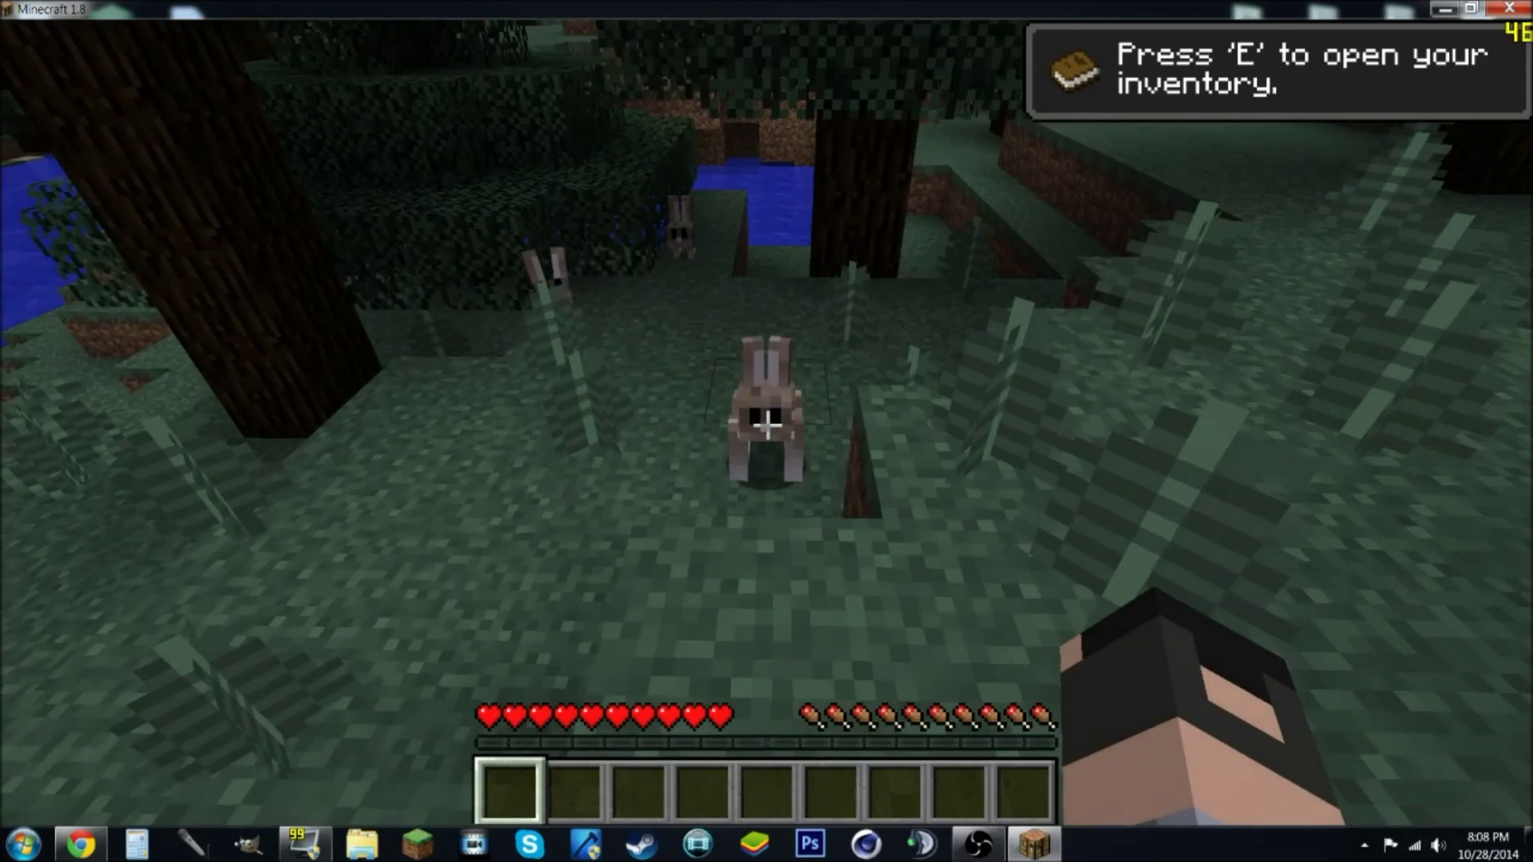
Try zooming in on a rabbit, return to normal view, then switch to front third-person view.
key("w")
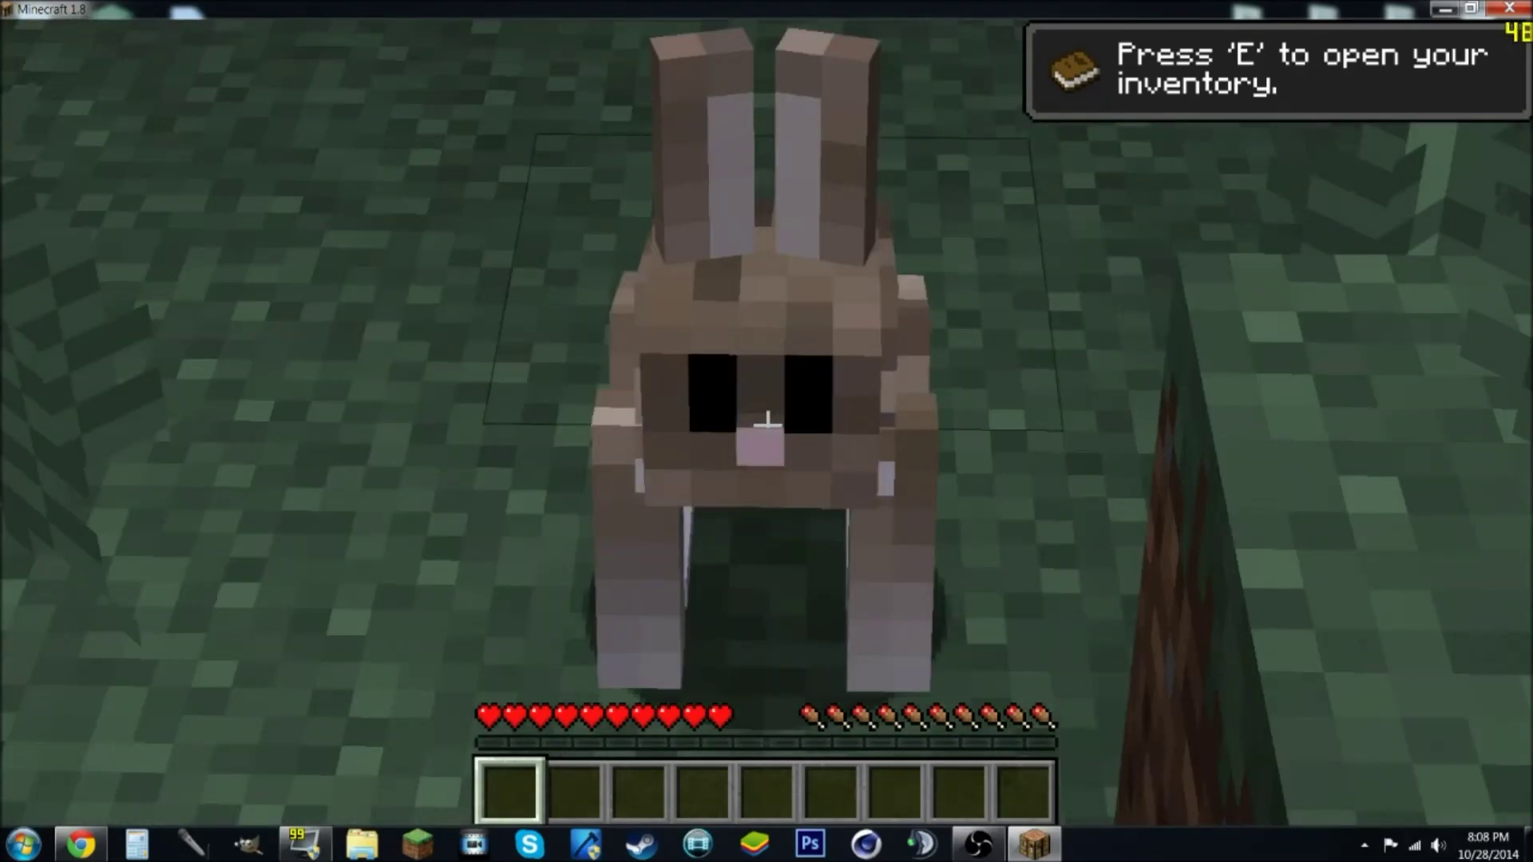
key("s")
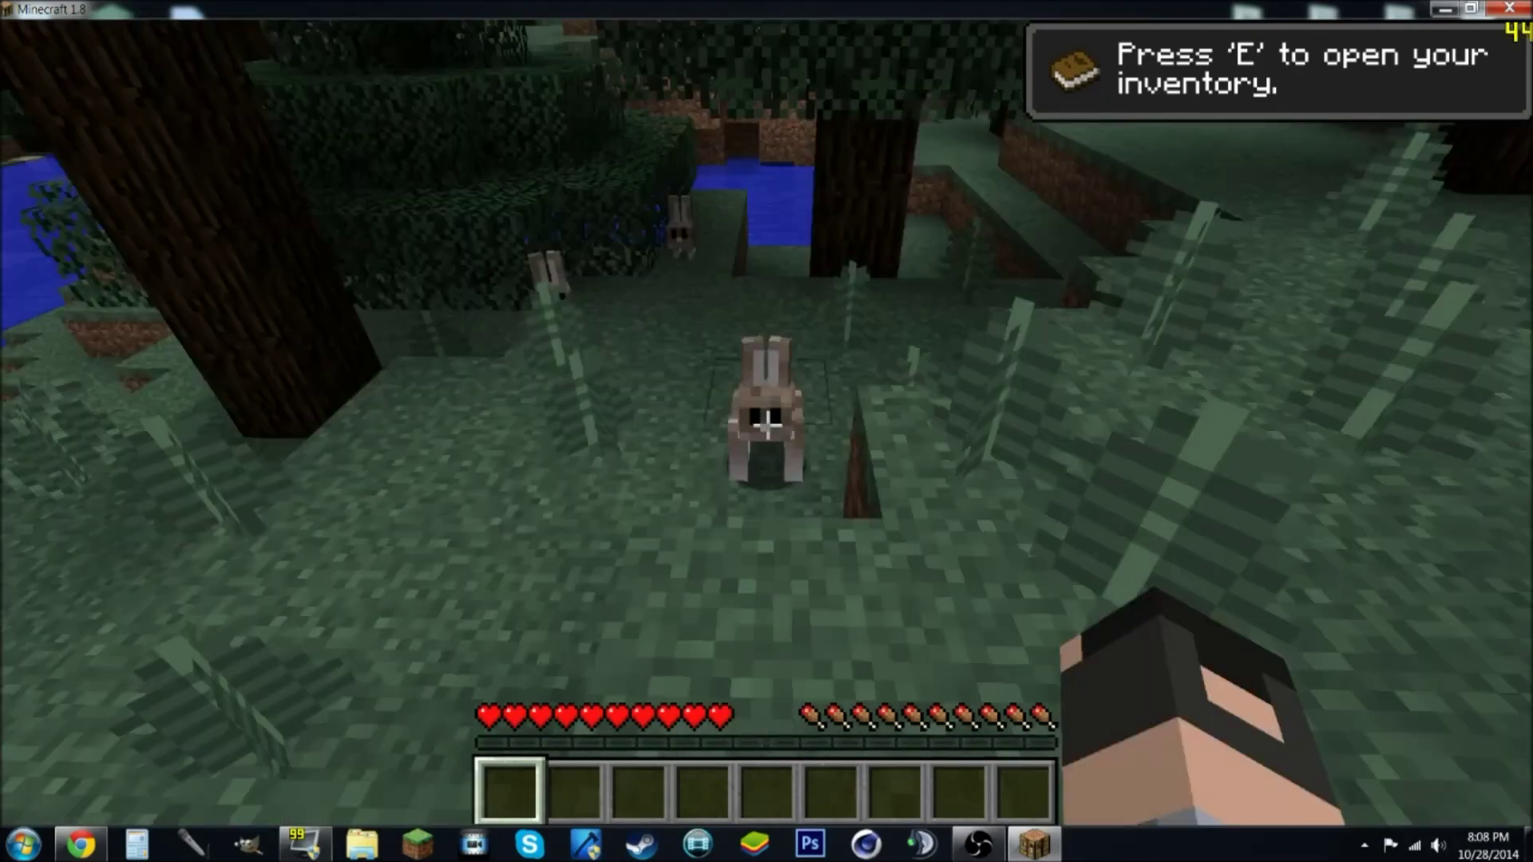
key("F5")
key("F5")
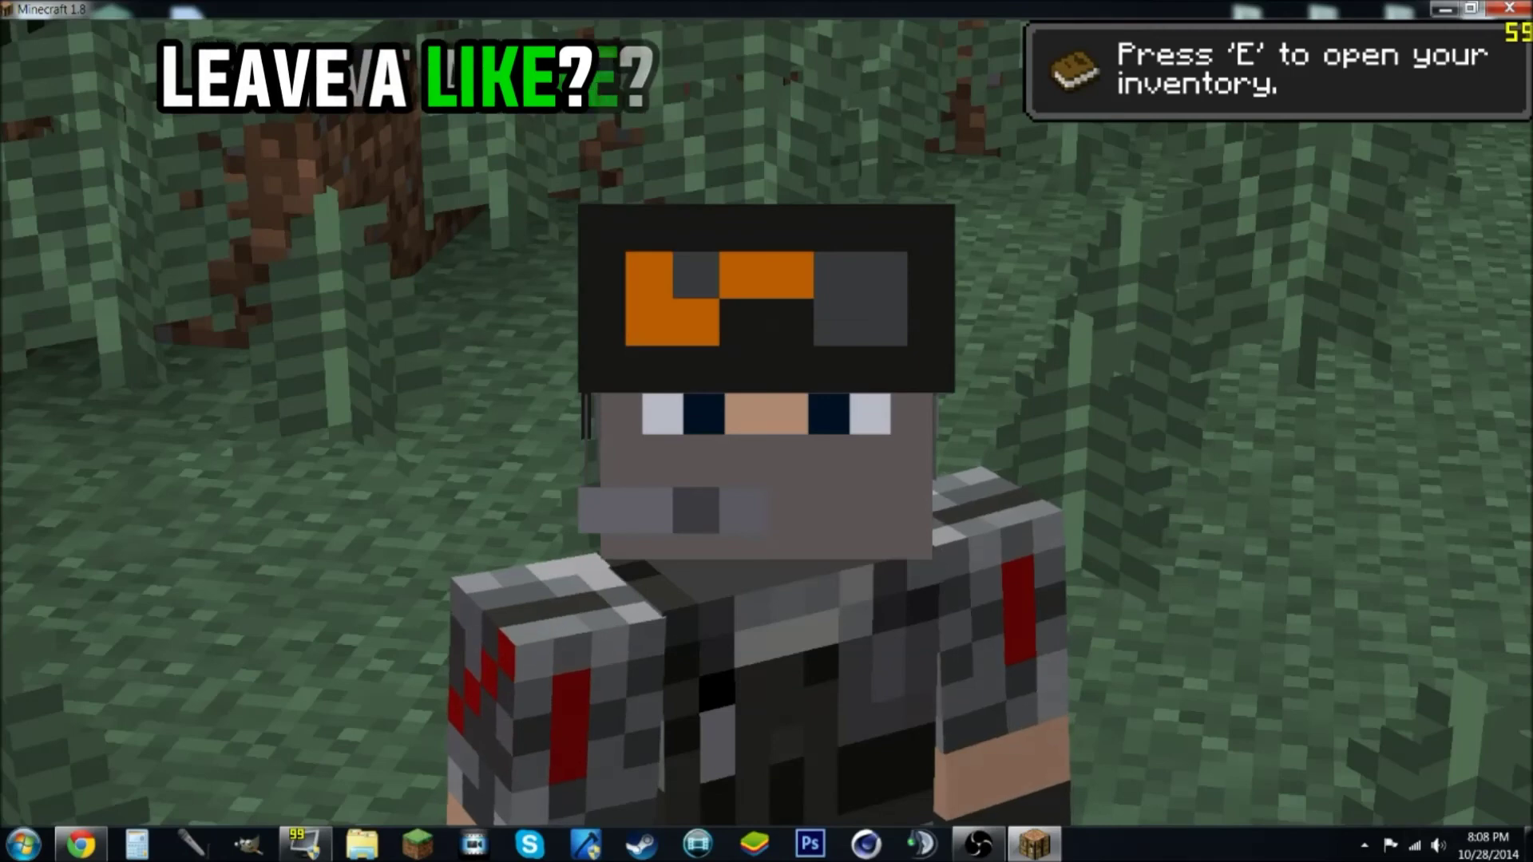
Open and close the inventory to earn the Taking Inventory achievement.
key("e")
key("e")
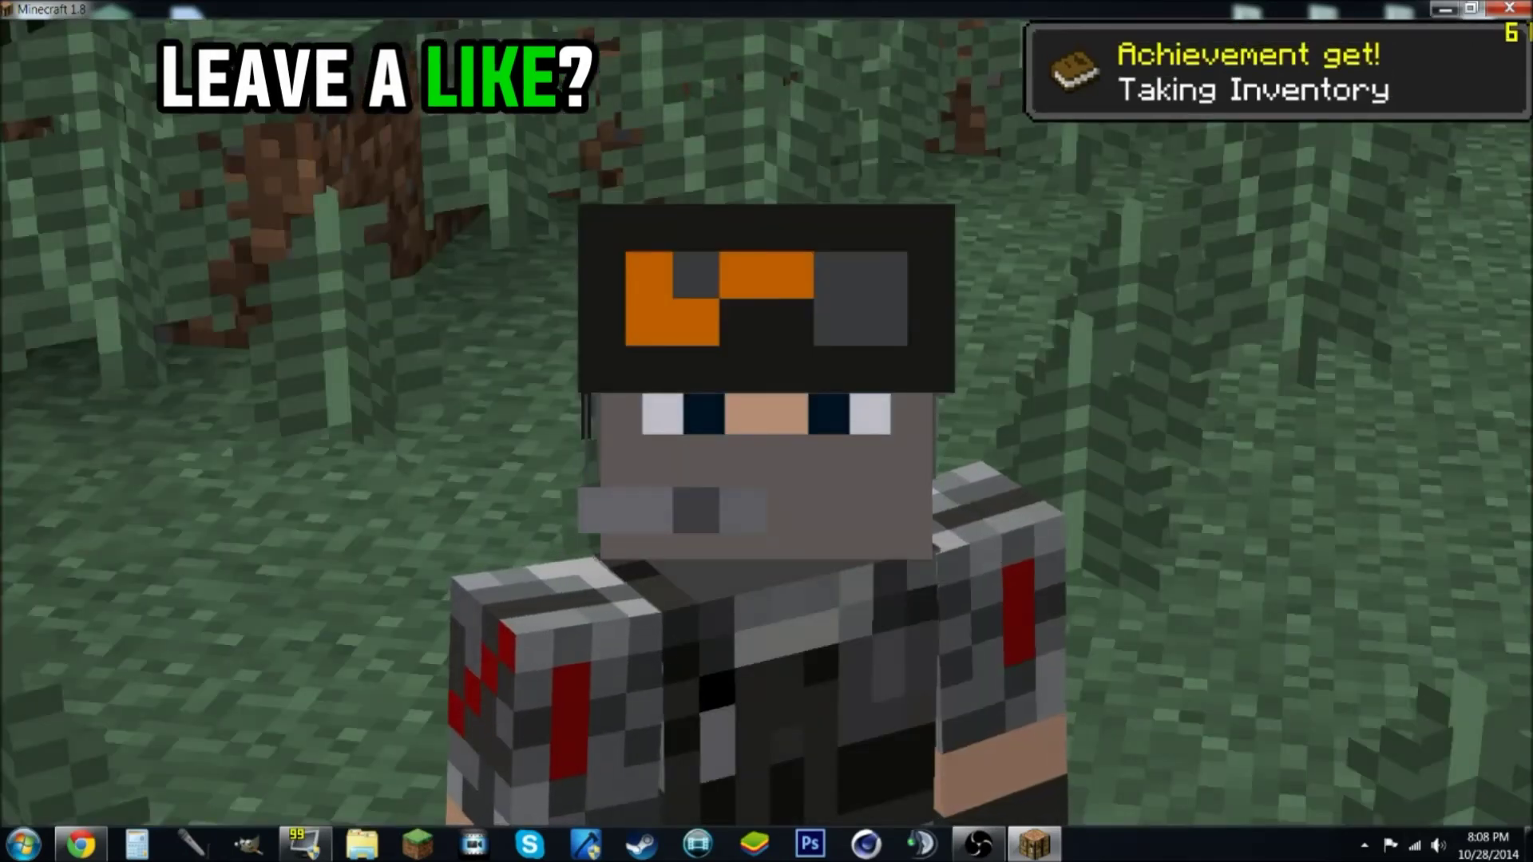